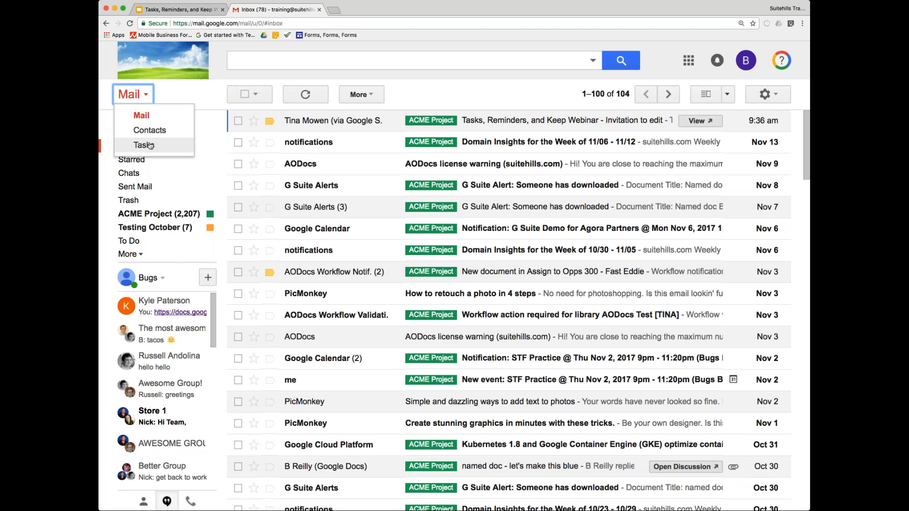
- Open the Tasks list in the mailbox and add a task named "Deliver webinar!" in the empty entry
left_click(144, 145)
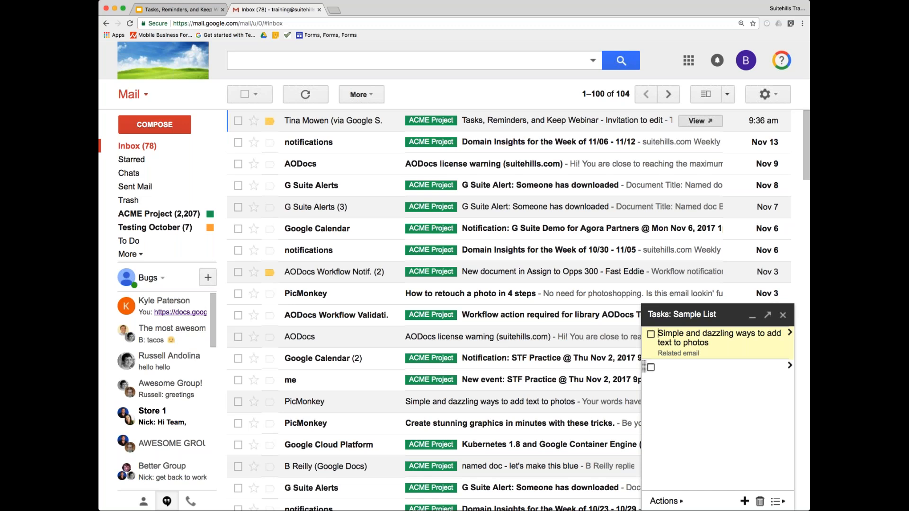
left_click(691, 368)
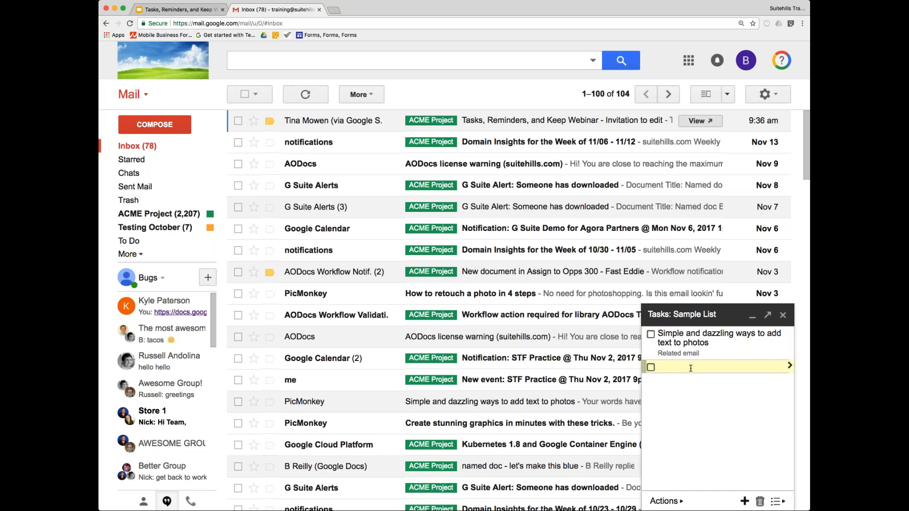
type("Deliver webinar!")
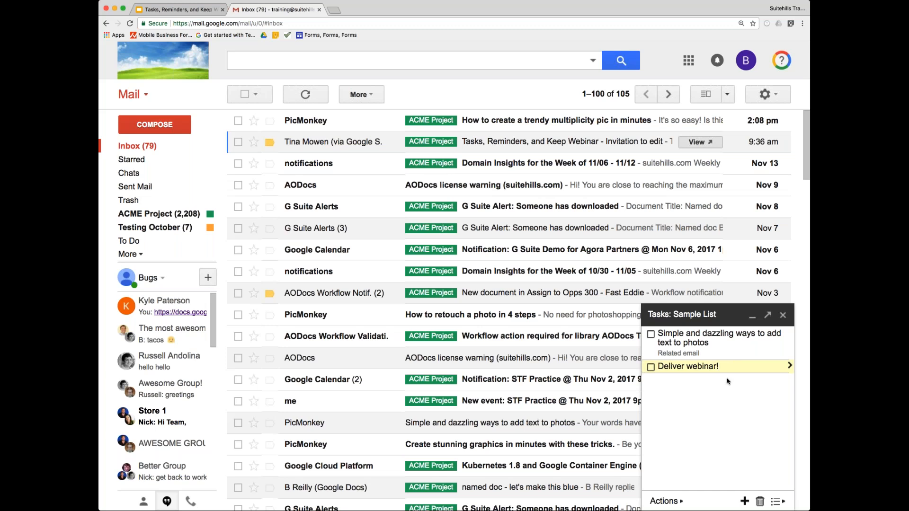
- Add a task "Do a great job!" below "Deliver webinar!" and indent it as a subtask
key("Return")
type("Do")
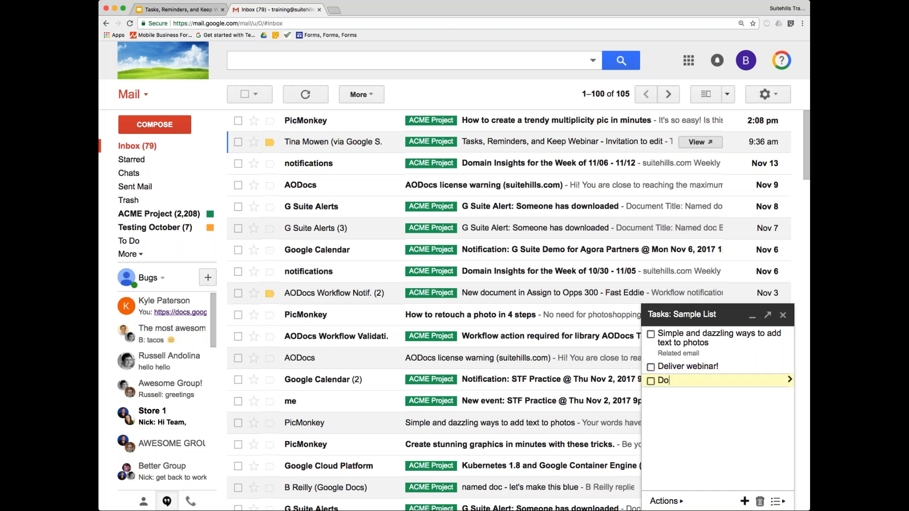
type(" a great job!")
key("Tab")
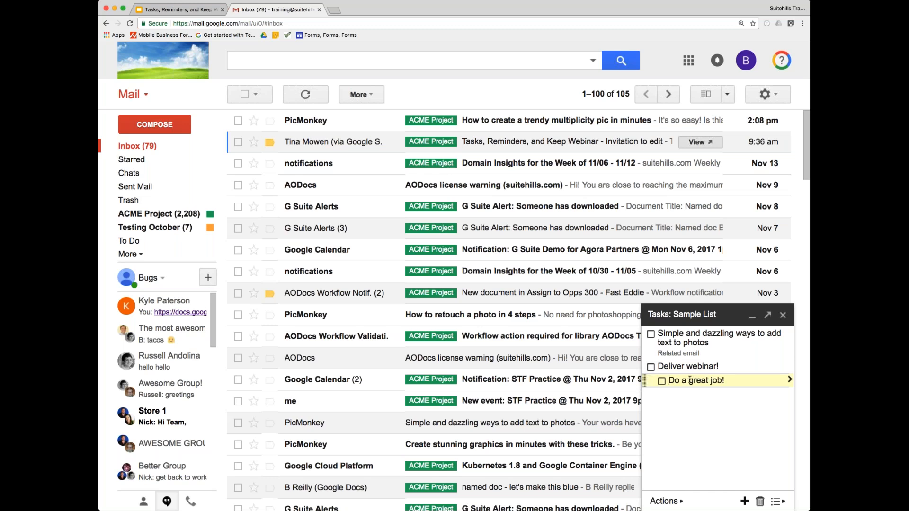
left_click(681, 503)
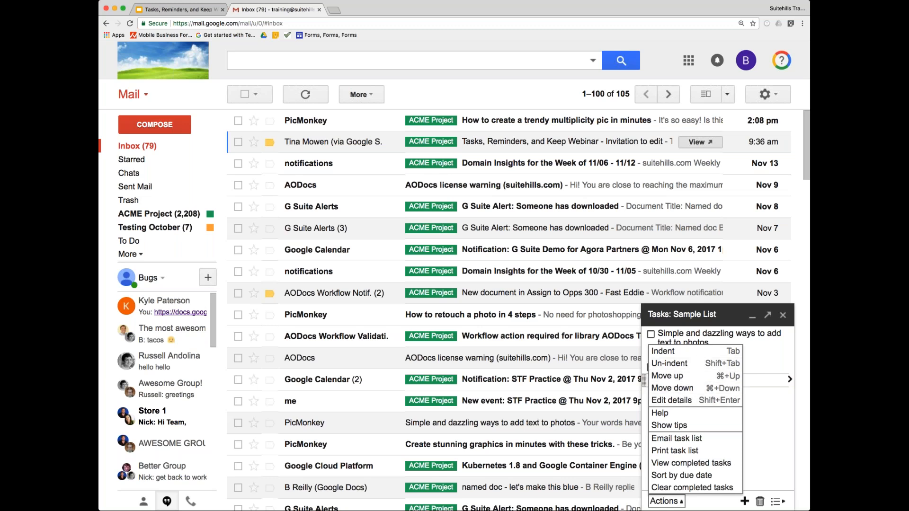
left_click(790, 379)
left_click(671, 460)
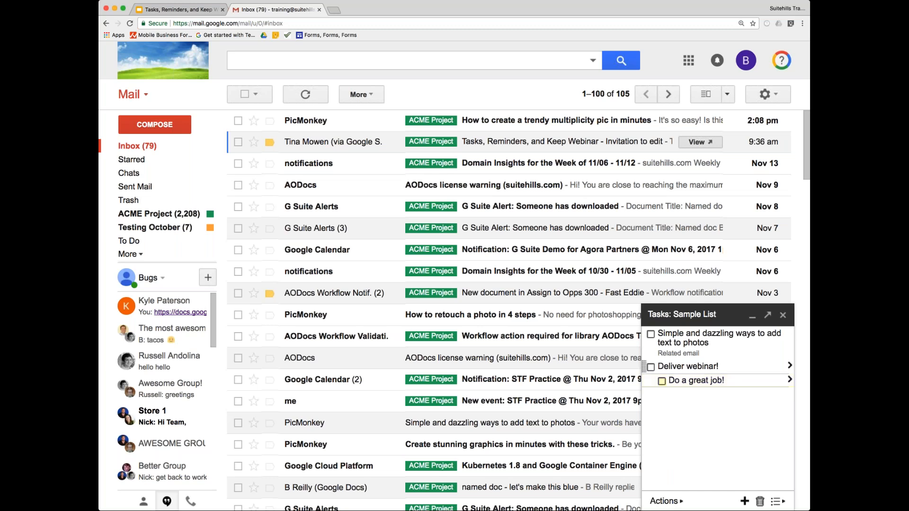
- Set the due date of the "Deliver webinar!" task to November 17, 2017
left_click(790, 365)
left_click(690, 375)
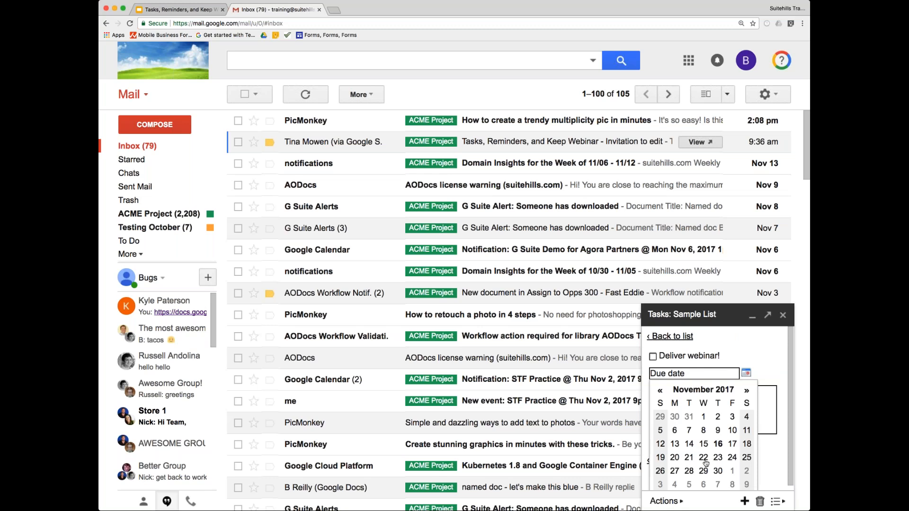
left_click(732, 444)
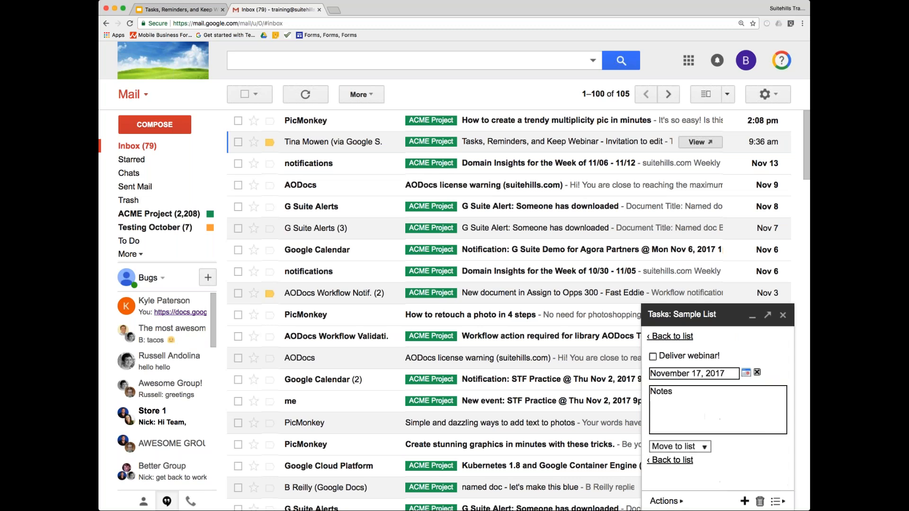
- Add the note "Task, Reminders, and Google keep topic!" to the "Deliver webinar!" task and return to the task list
left_click(685, 396)
type("Task, Reminders, and Google")
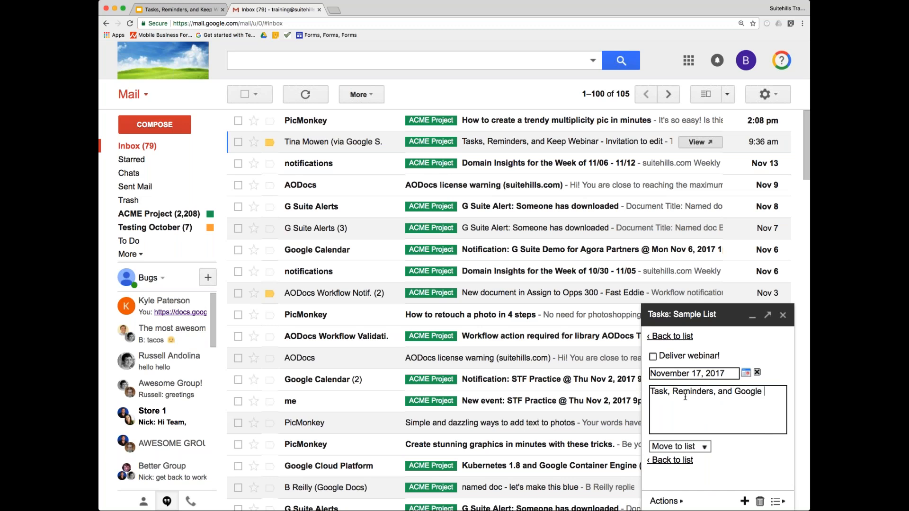
type(" kepp")
key("BackSpace")
key("BackSpace")
key("BackSpace")
key("BackSpace")
type("eep topic!")
left_click(670, 336)
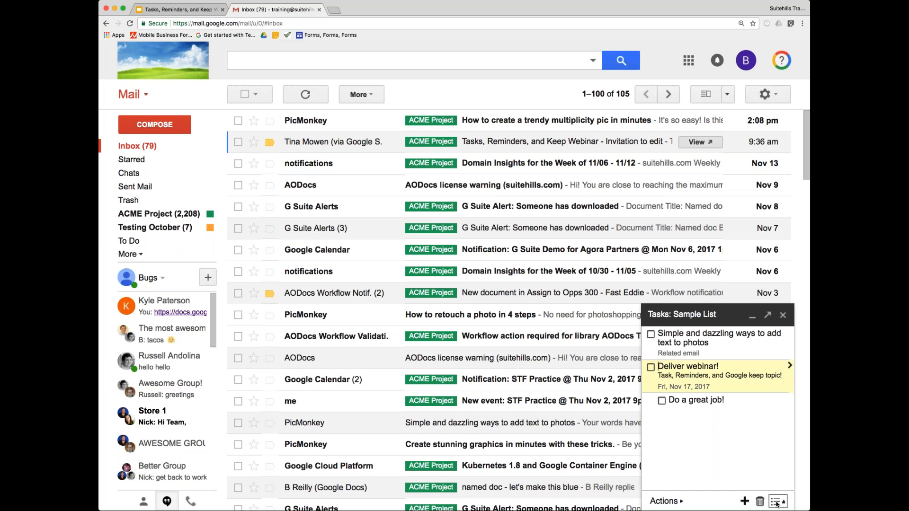
- Generate an email draft containing the Sample List tasks and discard the draft
left_click(683, 503)
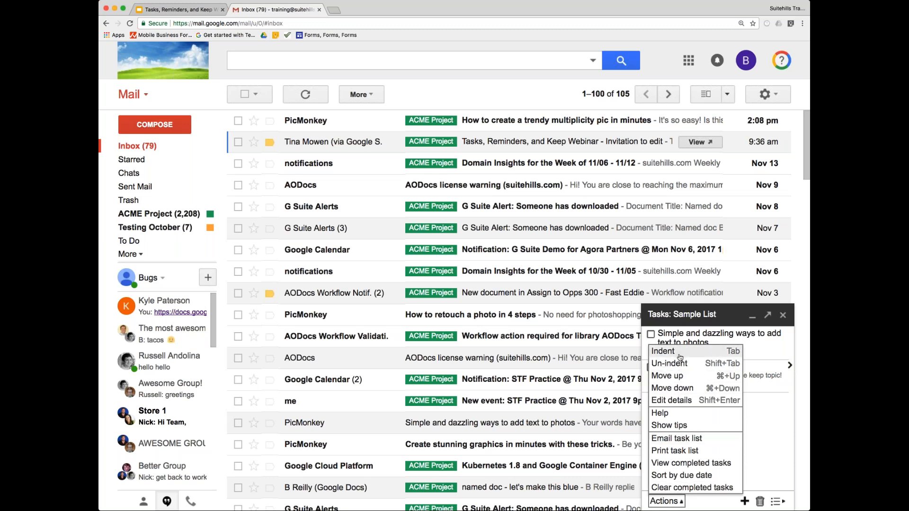
left_click(685, 440)
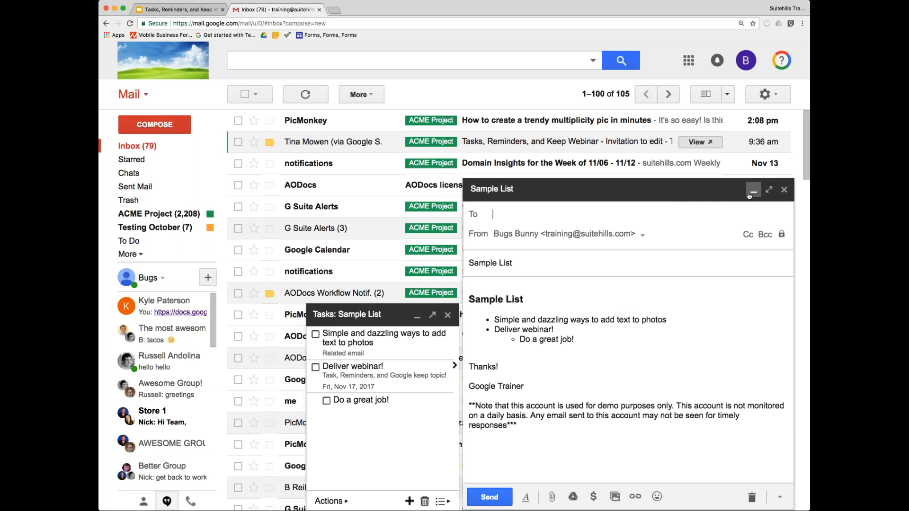
left_click(752, 497)
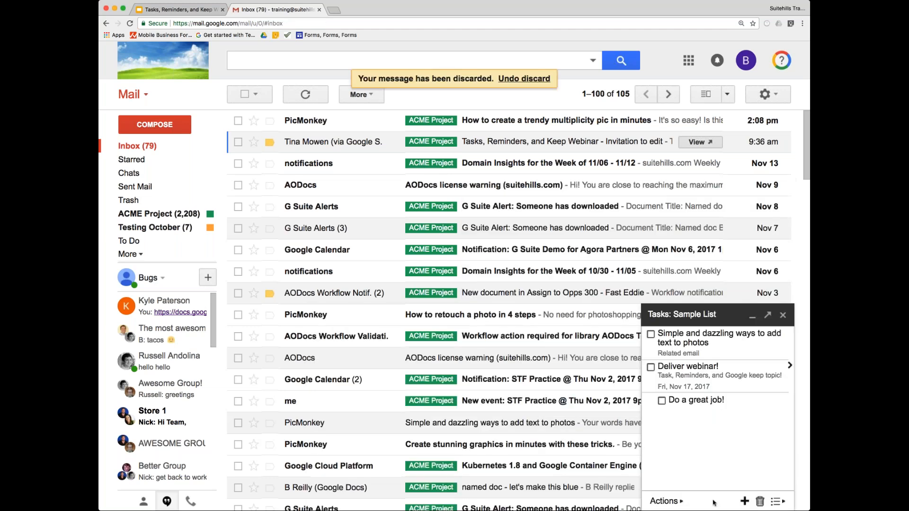
- Mark the task "Simple and dazzling ways to add text to photos" as completed in the Sample List
left_click(680, 502)
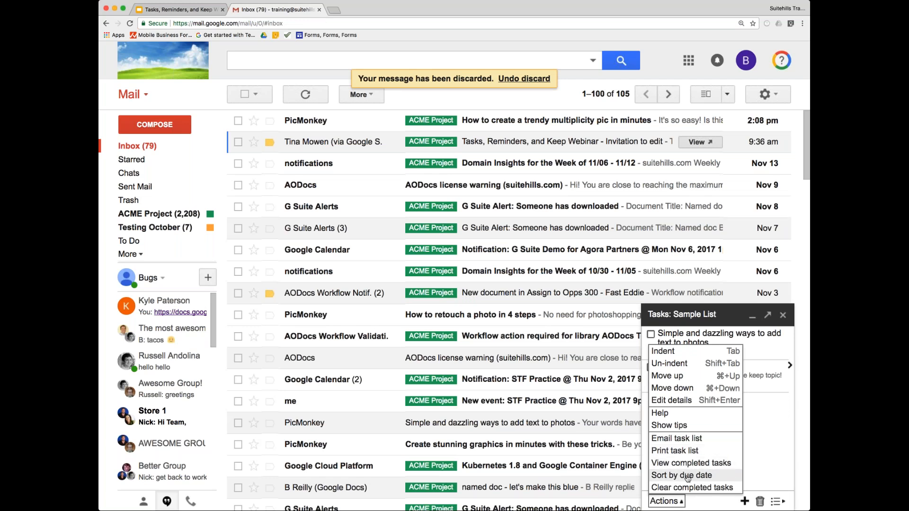
left_click(762, 466)
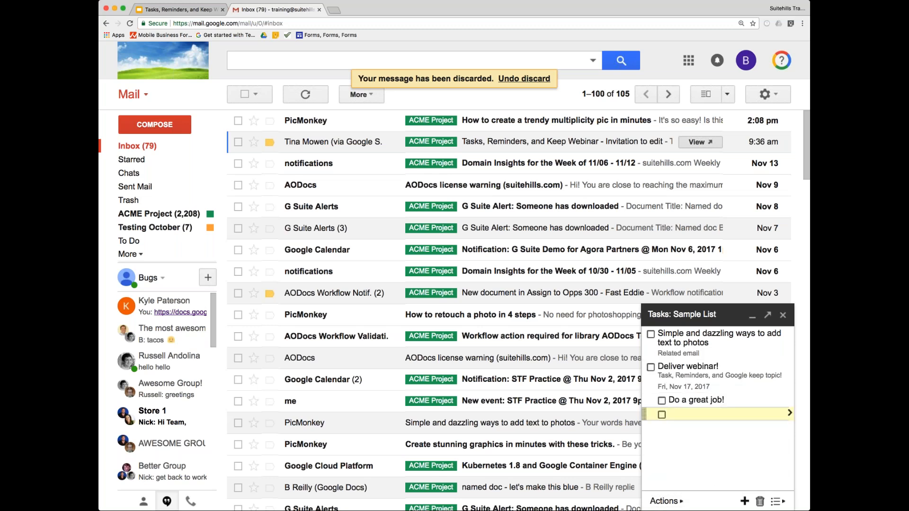
left_click(651, 335)
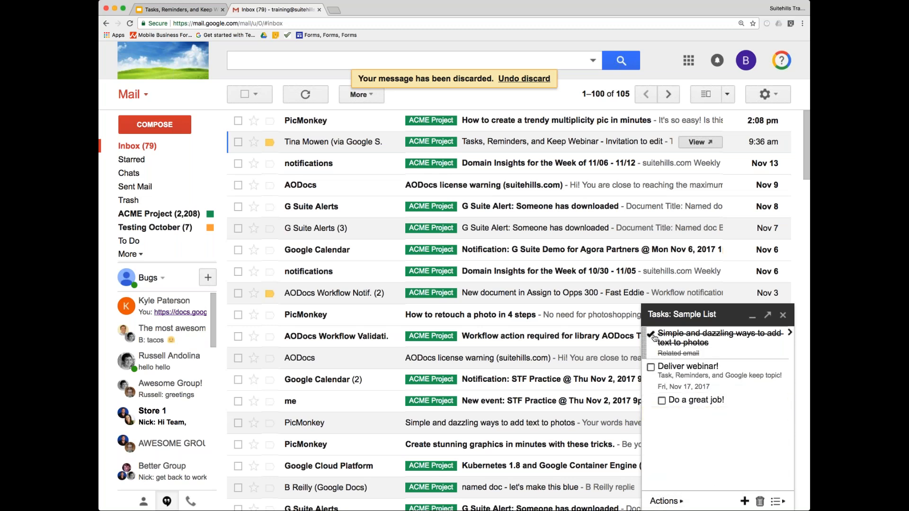
left_click(678, 503)
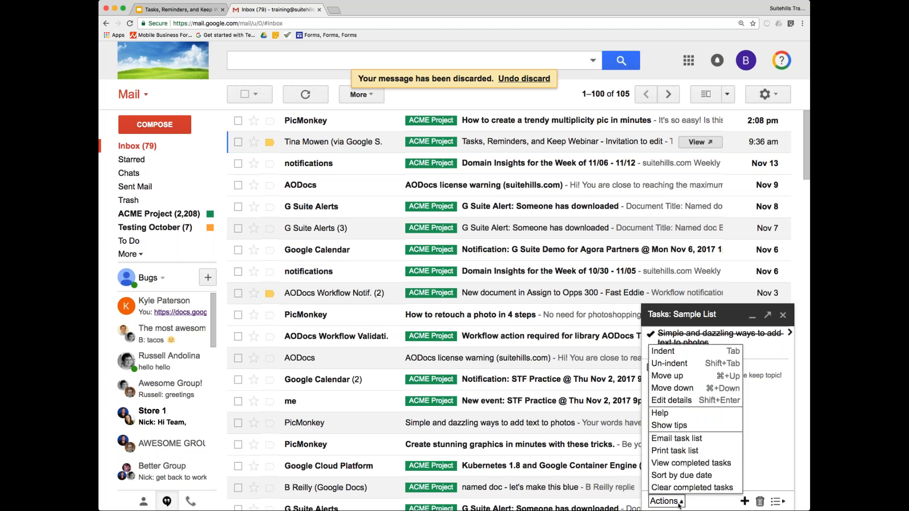
left_click(780, 468)
left_click(781, 469)
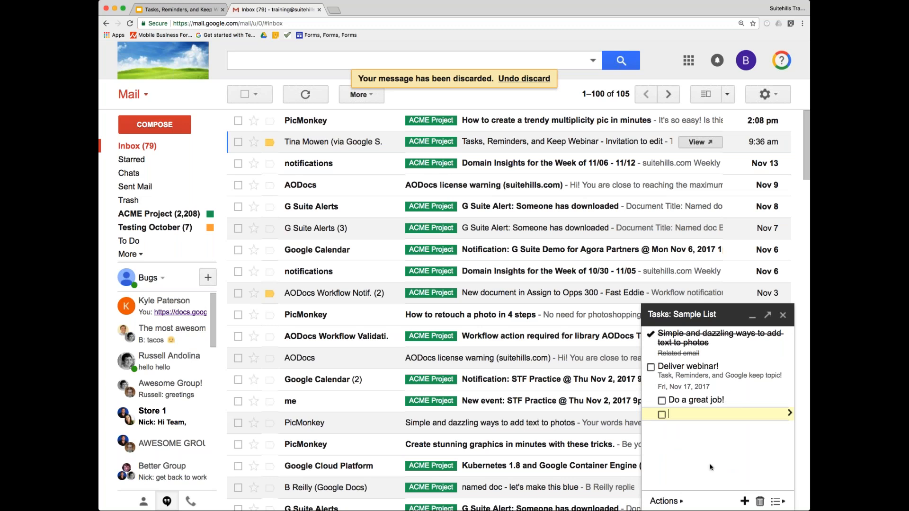
left_click(676, 501)
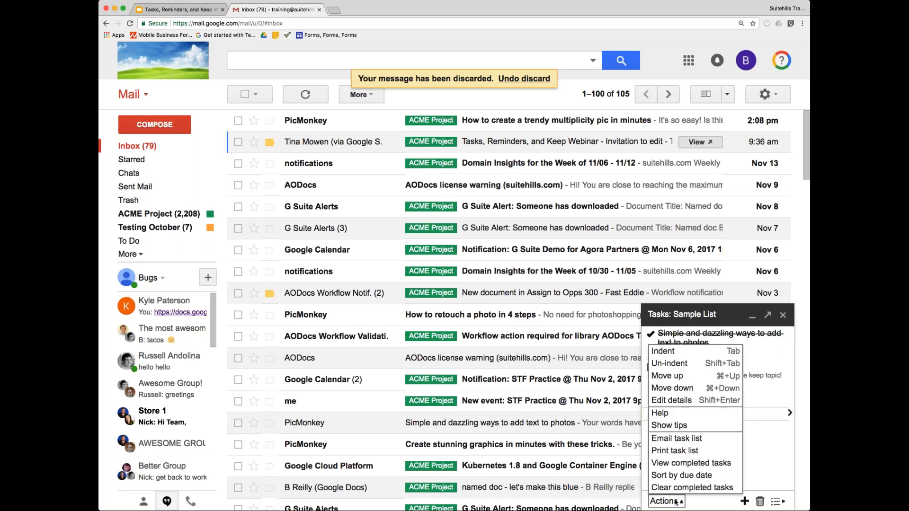
left_click(716, 463)
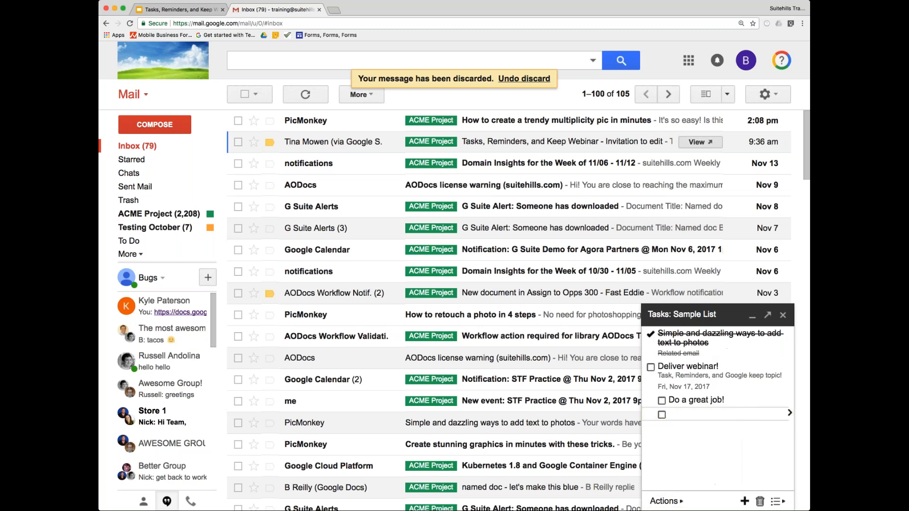
- Switch to the account owner's own task list and create a new list named "Taining To Do's"
left_click(777, 502)
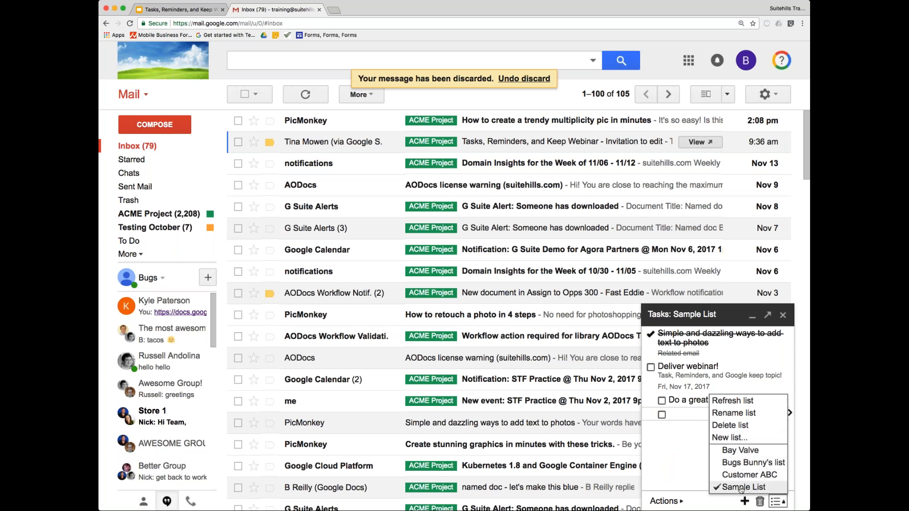
left_click(757, 464)
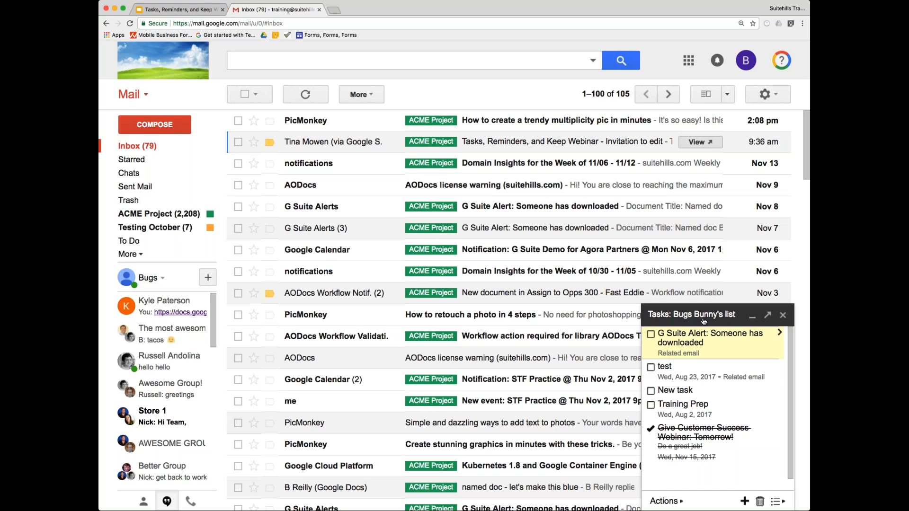
left_click(775, 503)
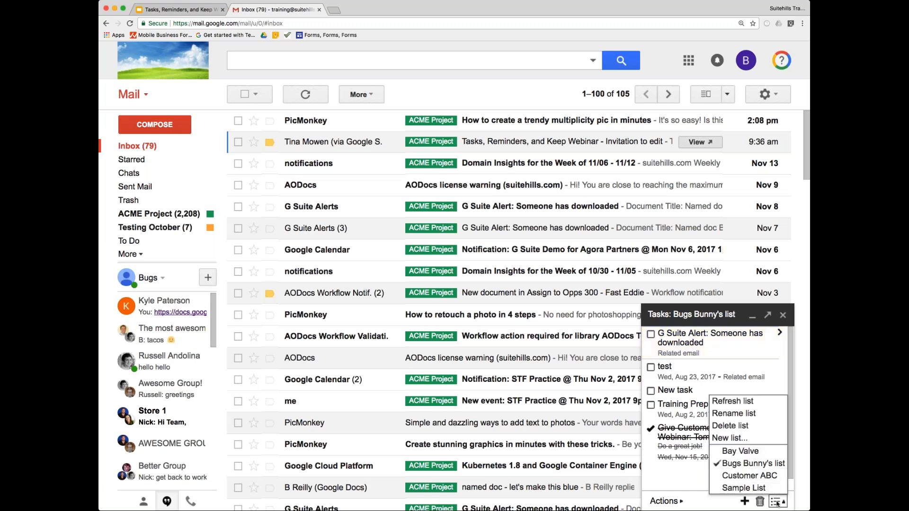
left_click(747, 441)
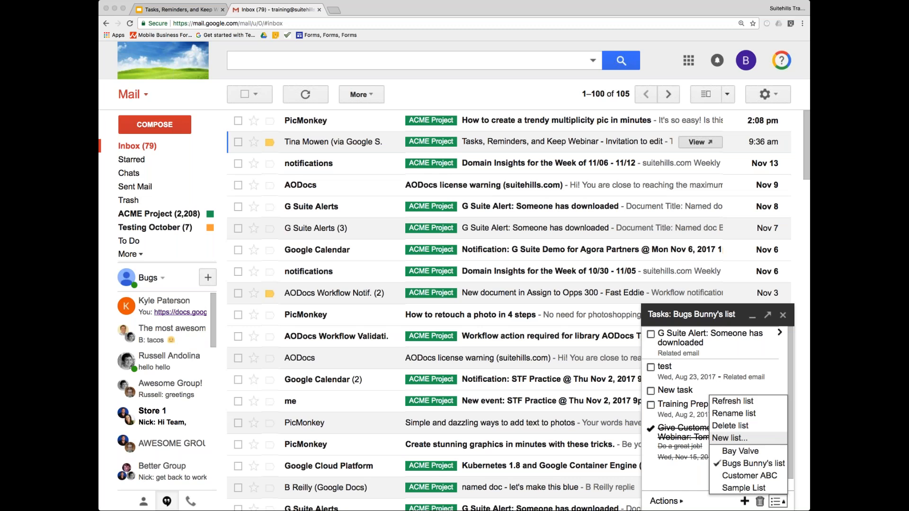
left_click(525, 104)
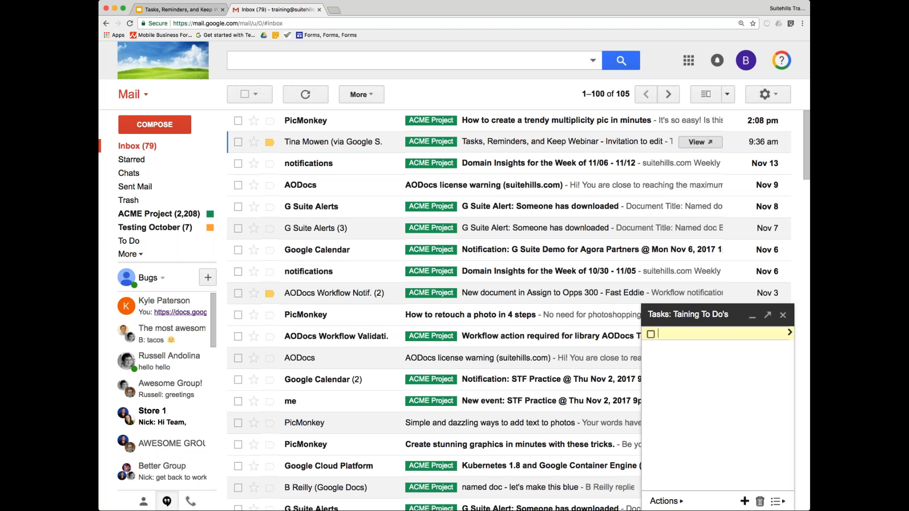
- Open the Customer ABC task list and switch from it to the account owner's own list
left_click(777, 501)
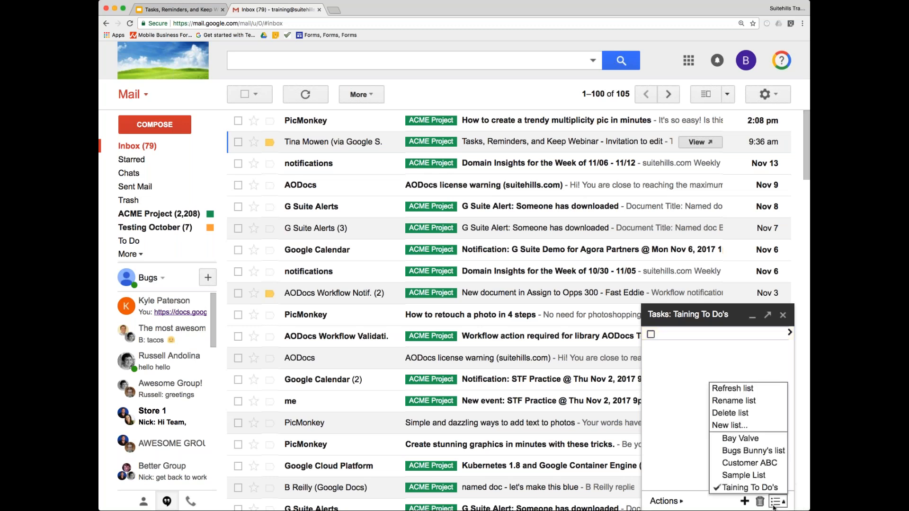
left_click(744, 464)
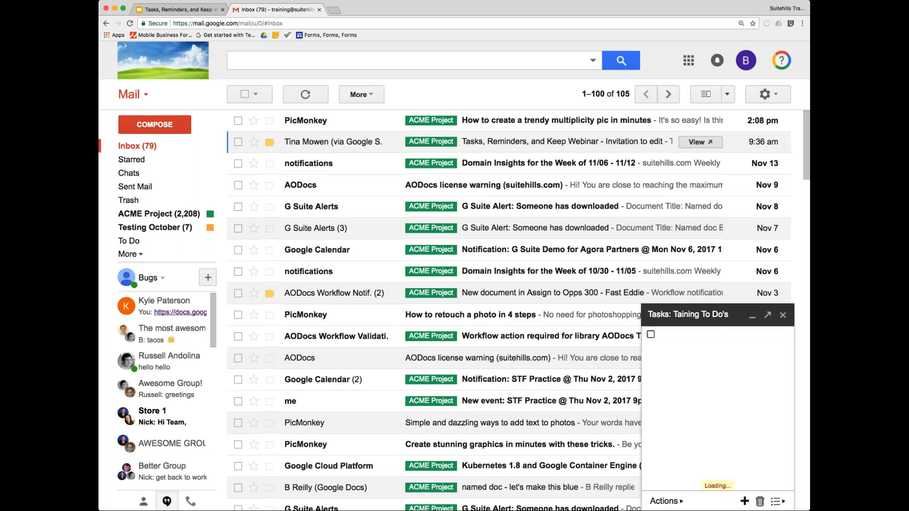
left_click(777, 502)
left_click(760, 455)
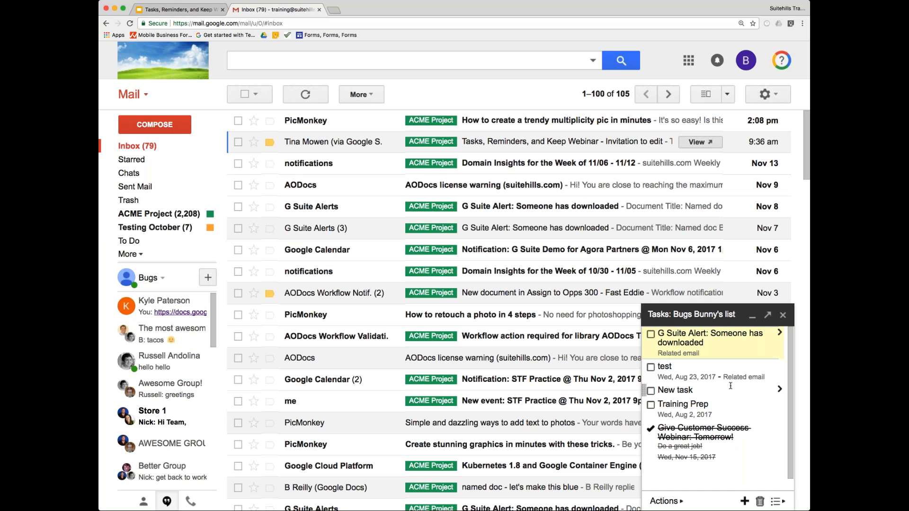
- Open the PicMonkey email "Simple and dazzling ways to add text to photos", add it to the tasks, and highlight its subject
left_click(421, 426)
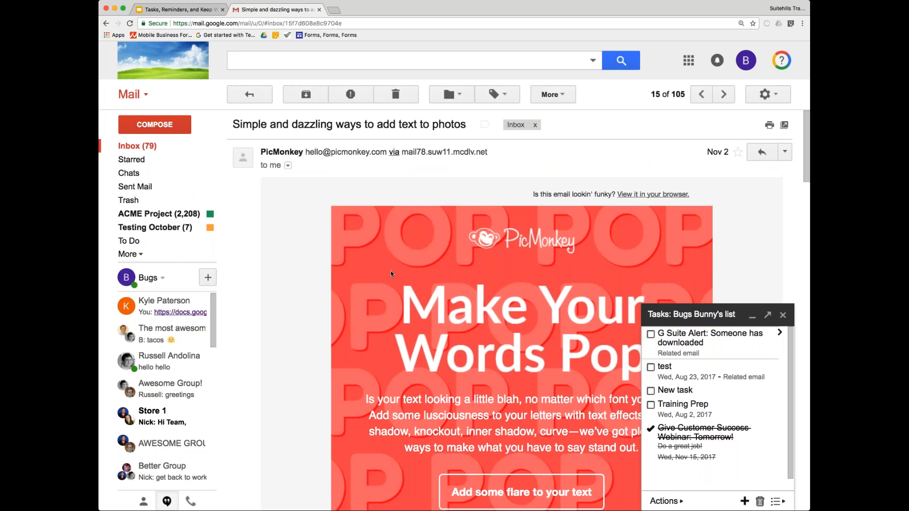
left_click(555, 100)
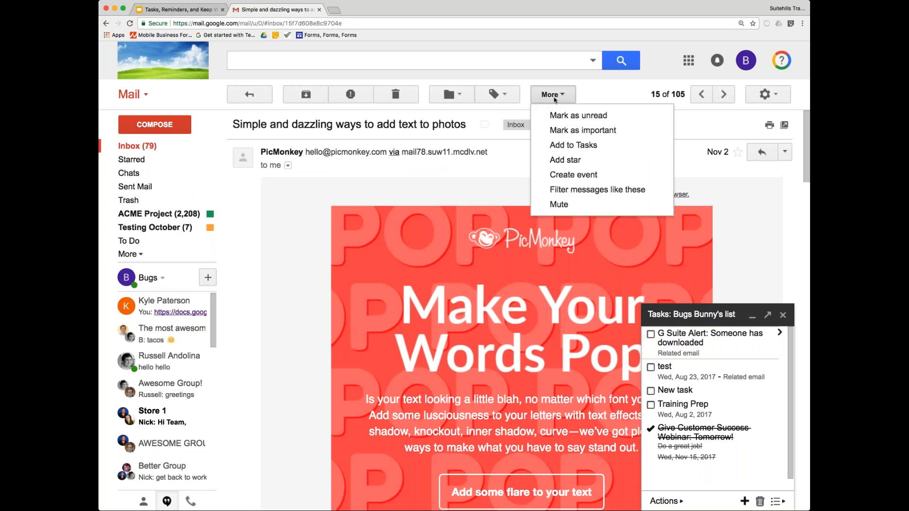
left_click(575, 146)
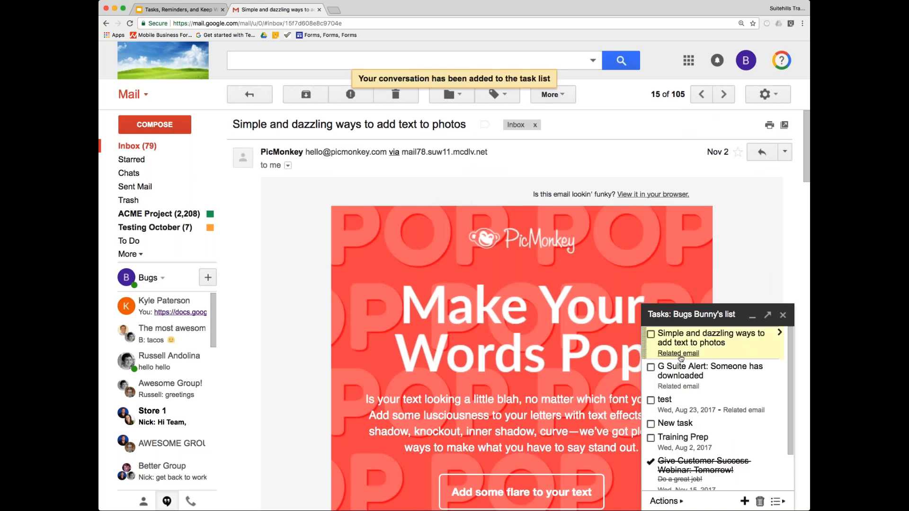
left_click_drag(233, 124, 466, 127)
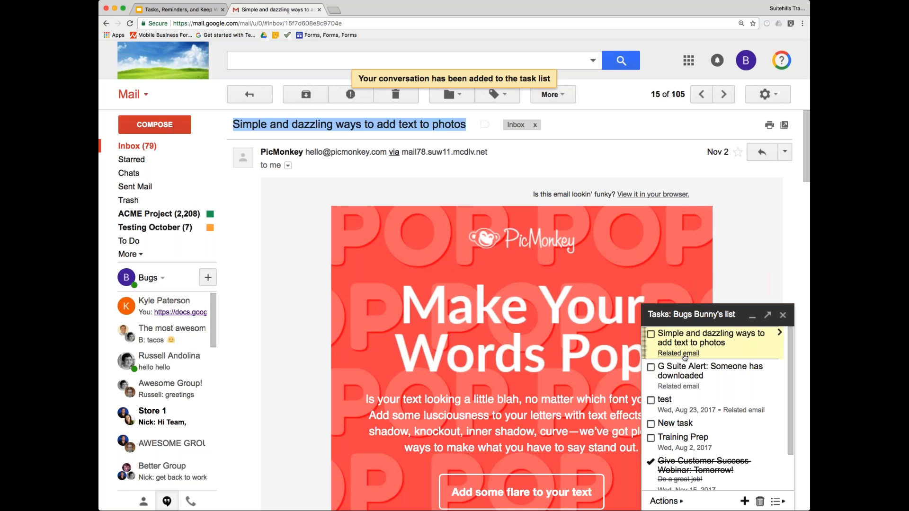
- Return to the inbox and open the related email from the task "Simple and dazzling ways to add text to photos"
left_click(137, 146)
left_click(534, 96)
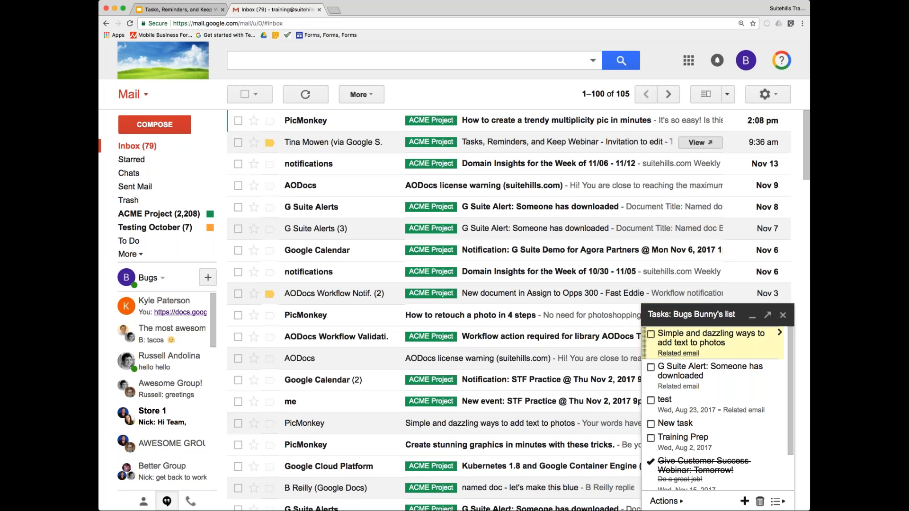
left_click(682, 356)
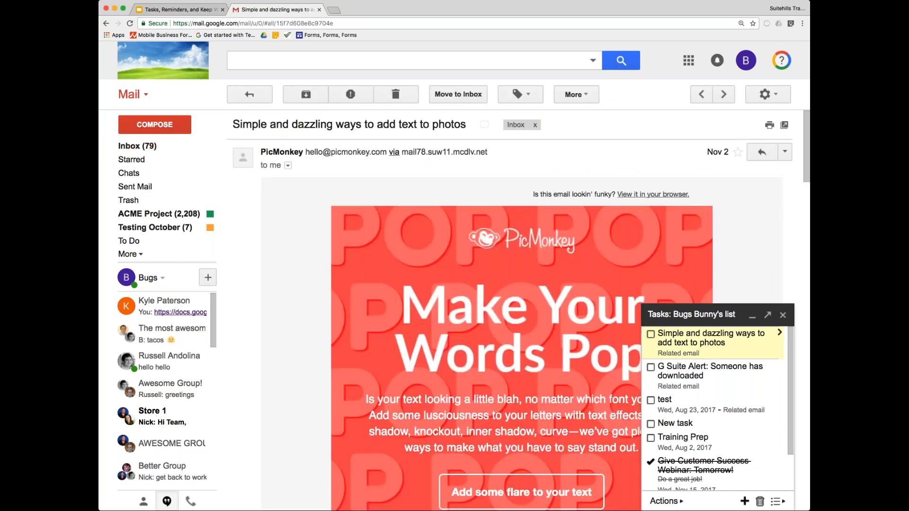
- Return to the Gmail inbox and open Google Calendar
left_click(170, 146)
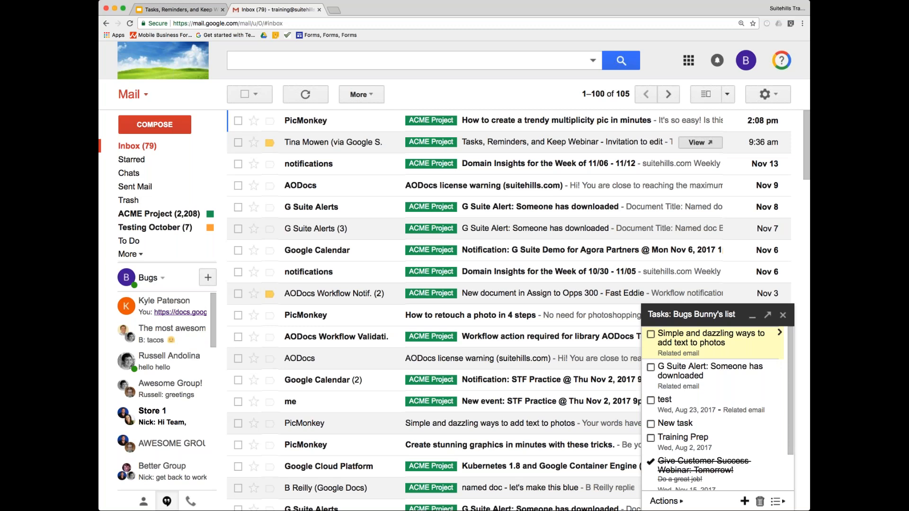
left_click(689, 70)
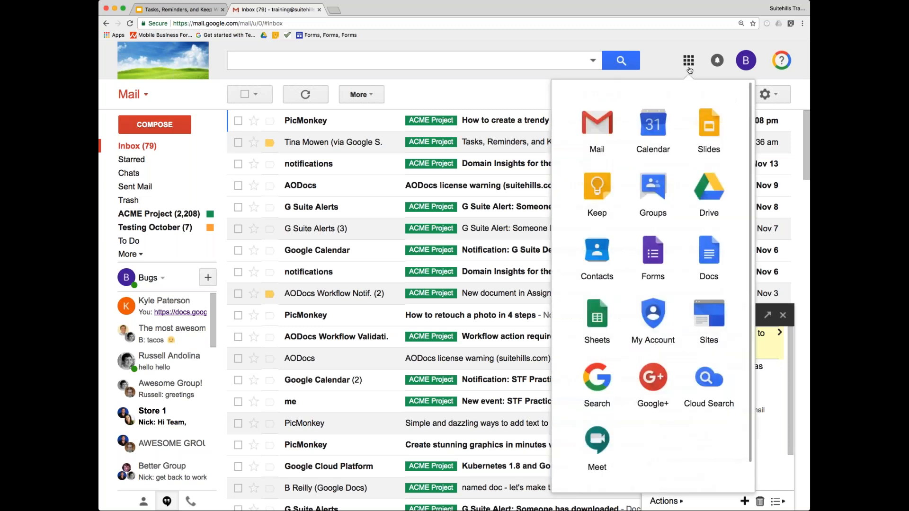
left_click(663, 124)
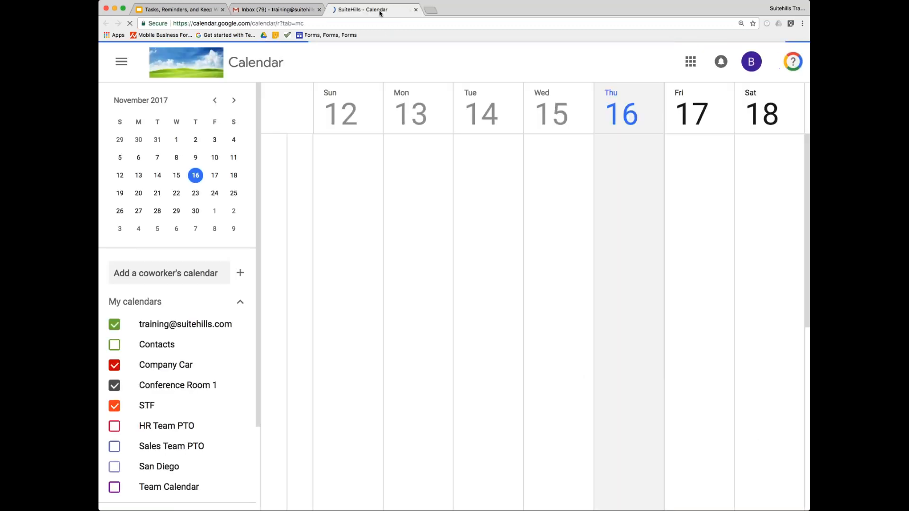
- Switch the Reminders calendar to Tasks under My calendars
scroll(163, 379, "down", 2)
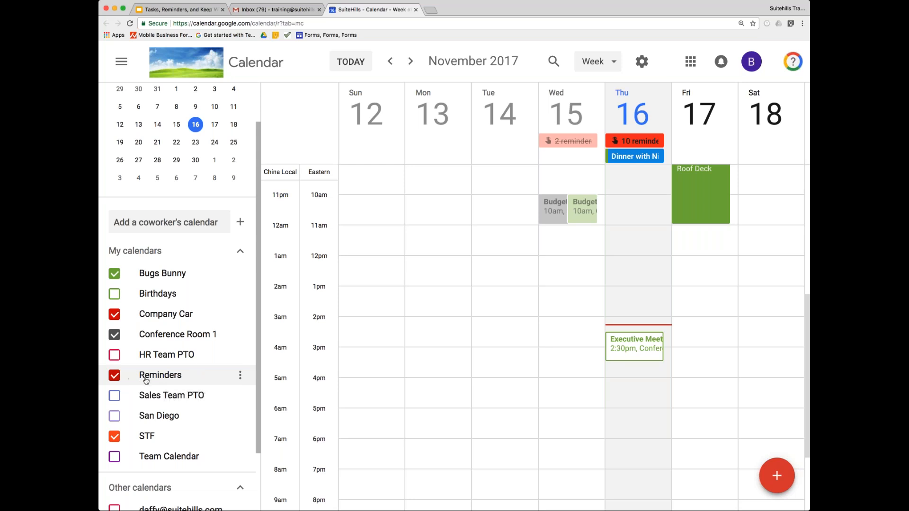
left_click(240, 375)
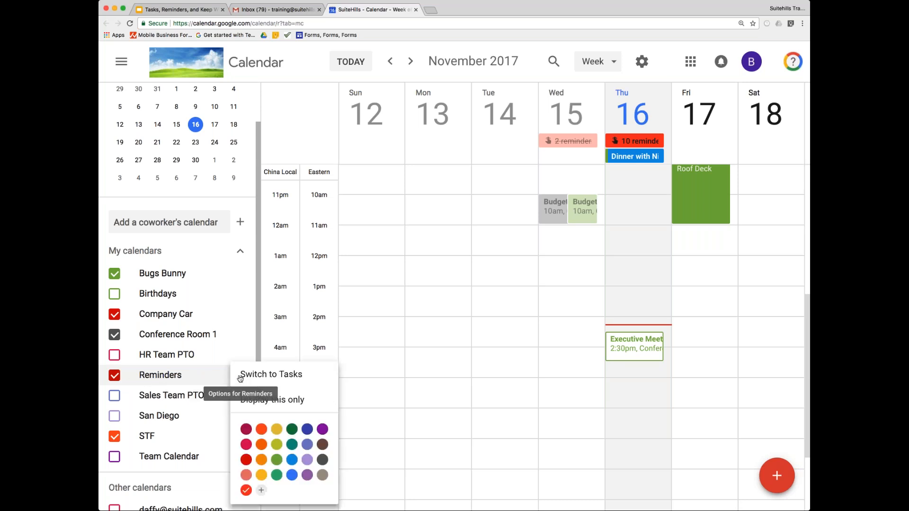
left_click(248, 378)
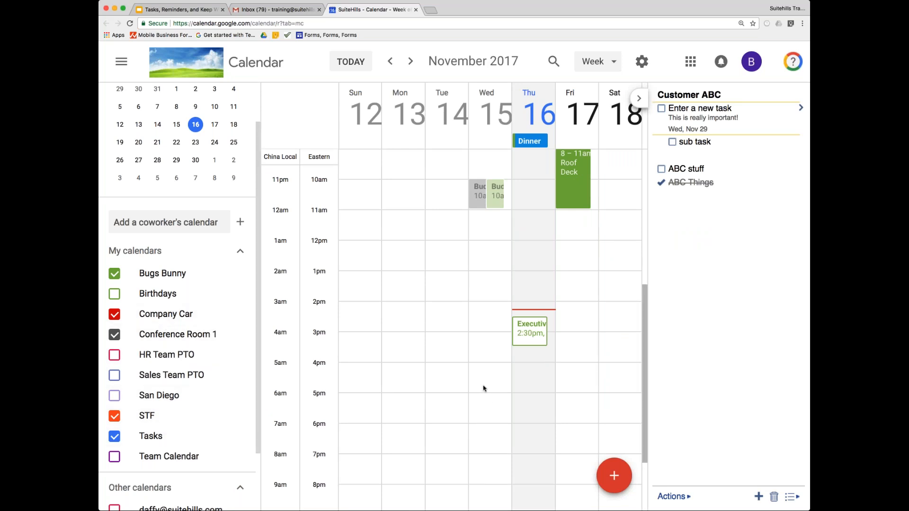
- Hide the Tasks calendar and show it again, and display the available task lists from the Customer ABC list
left_click(159, 439)
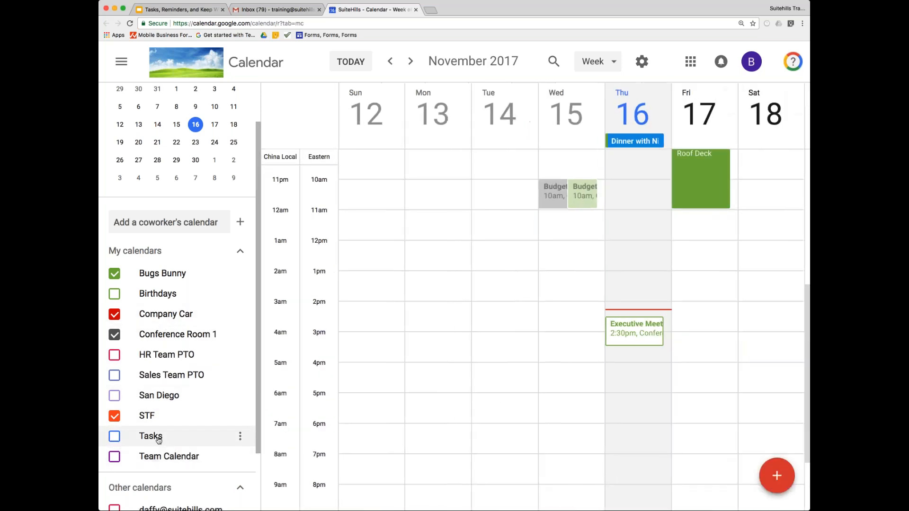
left_click(159, 439)
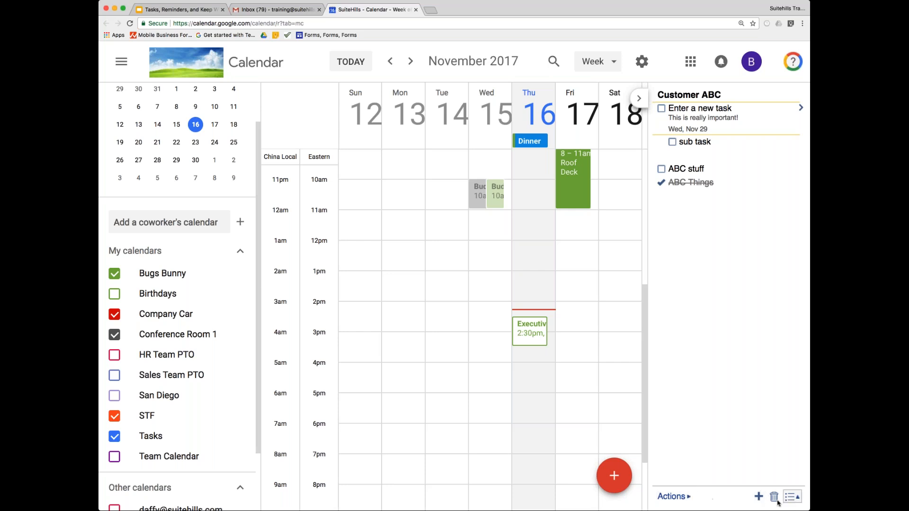
left_click(791, 498)
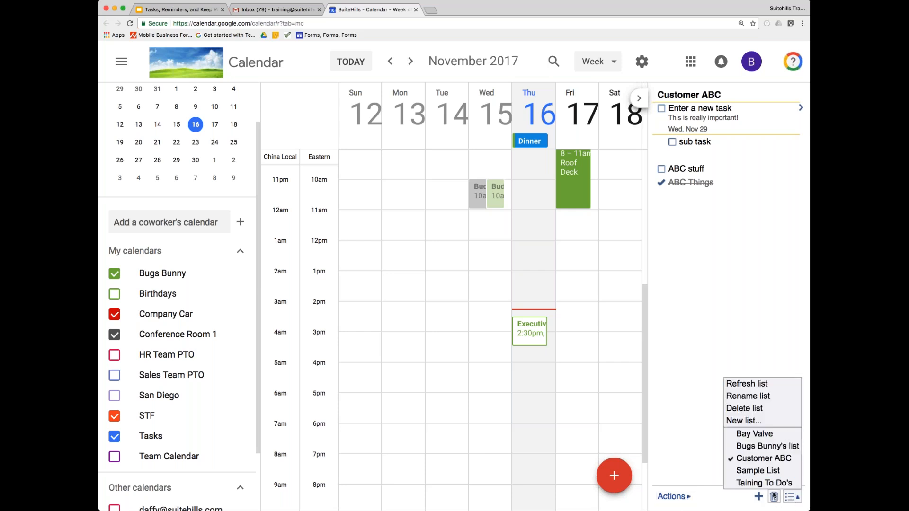
left_click(685, 448)
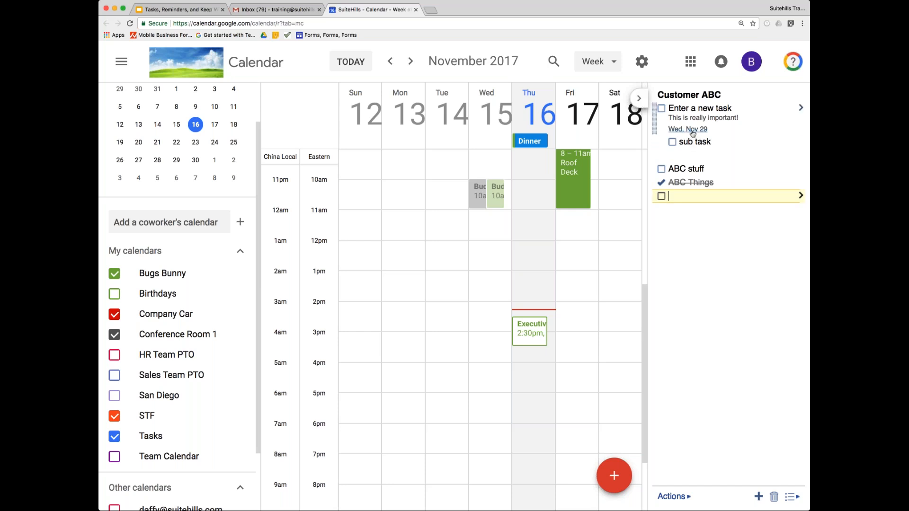
- Collapse the tasks panel and advance the calendar to the week of November 26 to December 2, 2017
left_click(639, 98)
left_click(410, 61)
left_click(411, 63)
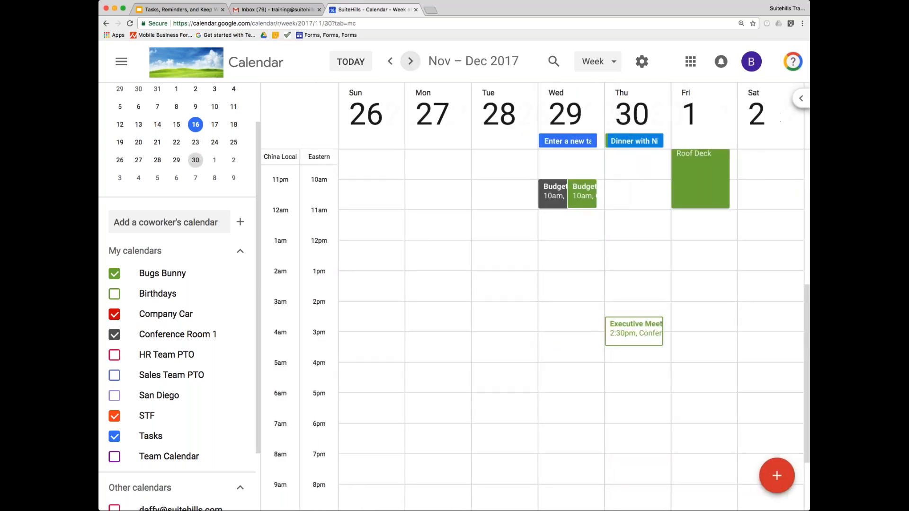
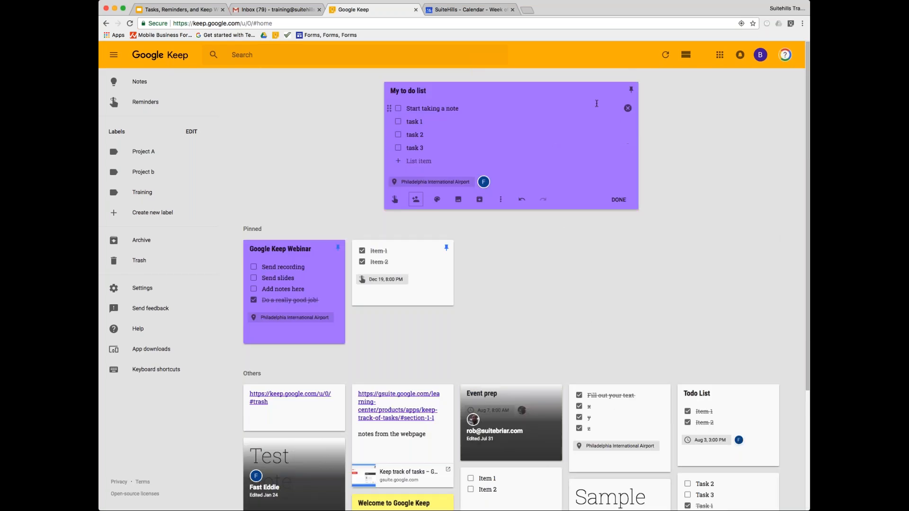
- Close the "My to do list" note in Google Keep, and change the notes to list view and back to grid view
left_click(708, 188)
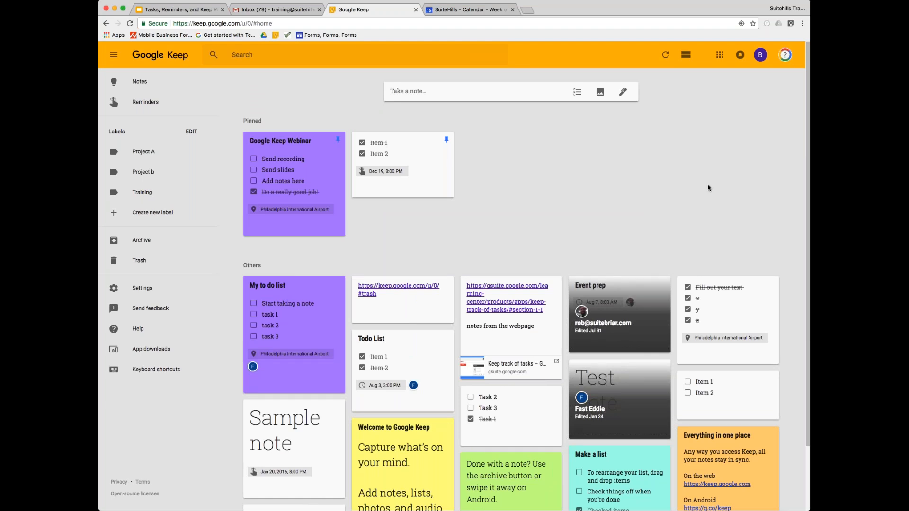
mouse_move(361, 197)
left_click(687, 59)
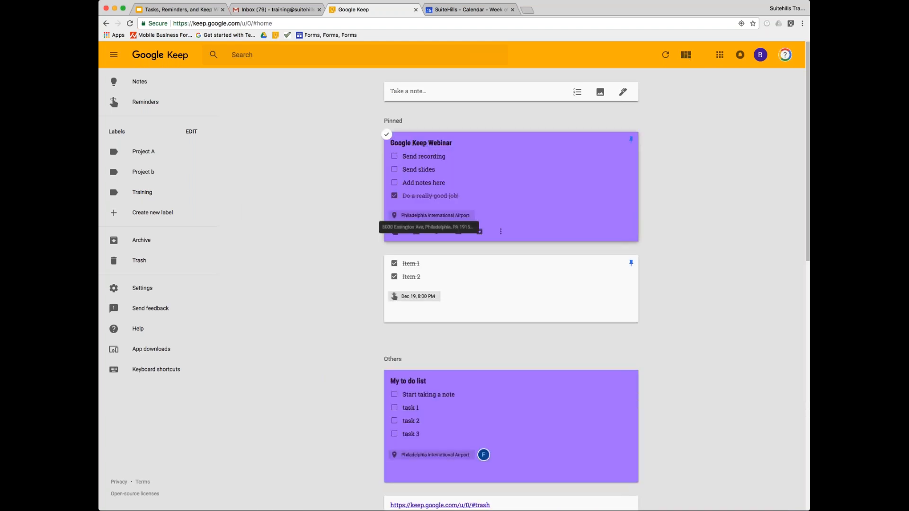
scroll(430, 287, "down", 4)
scroll(430, 287, "up", 4)
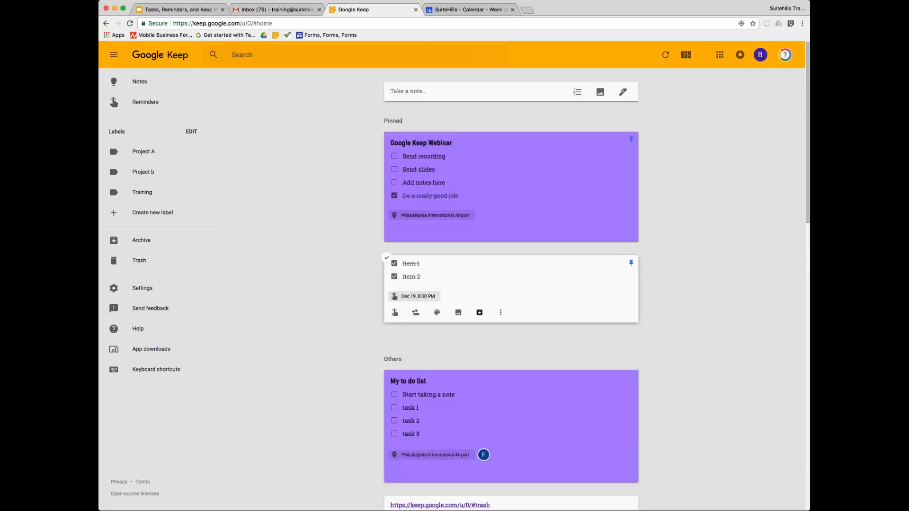
left_click(686, 55)
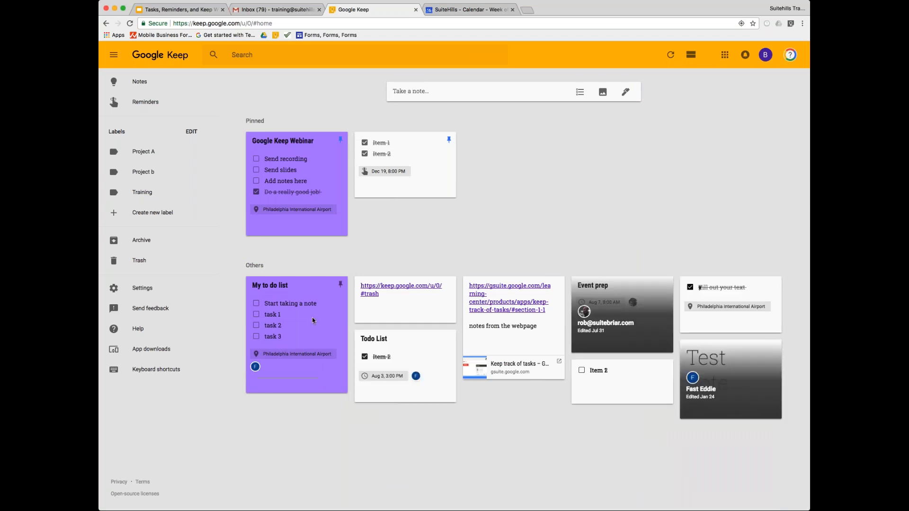
scroll(525, 365, "down", 2)
scroll(524, 365, "up", 2)
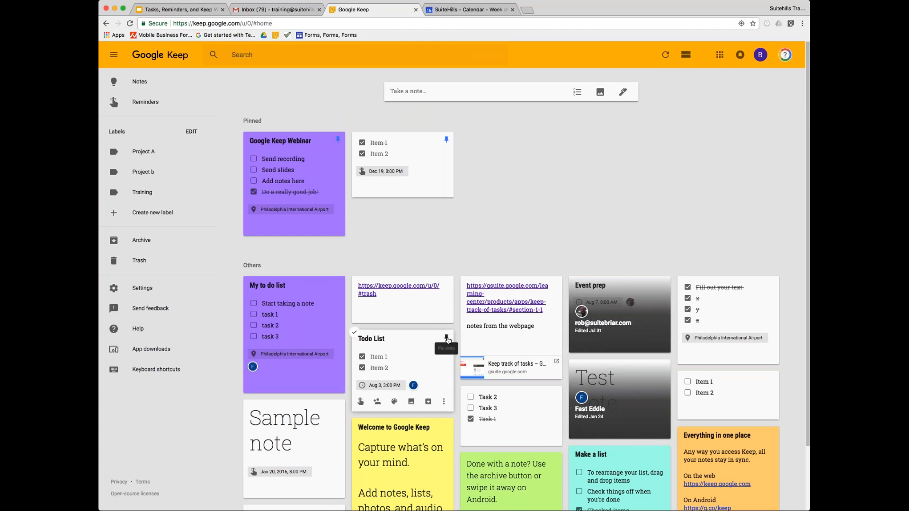
- Pin and archive the "Todo List" note, and view the archived notes before returning to the main notes
left_click(447, 339)
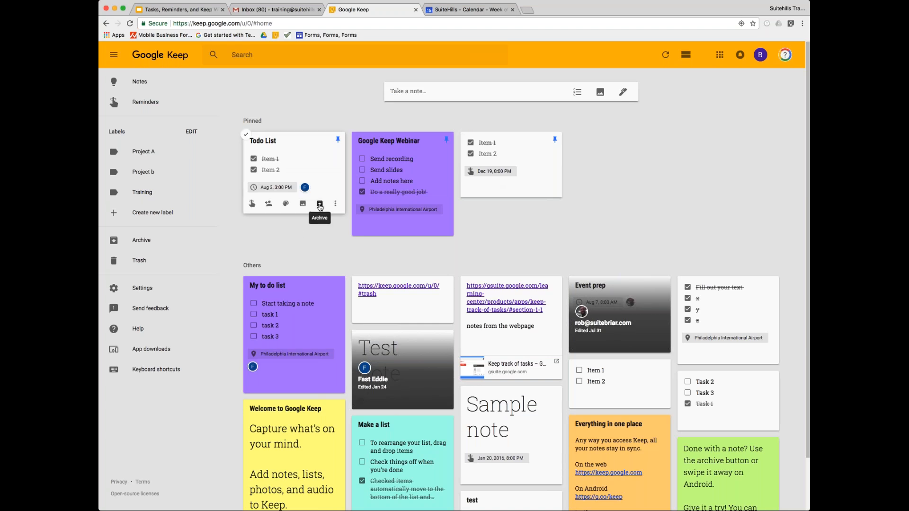
left_click(320, 204)
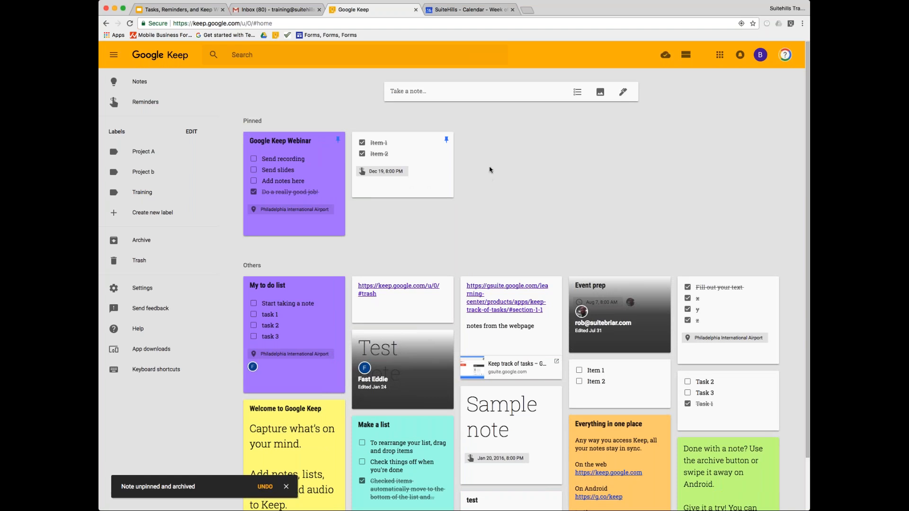
left_click(143, 242)
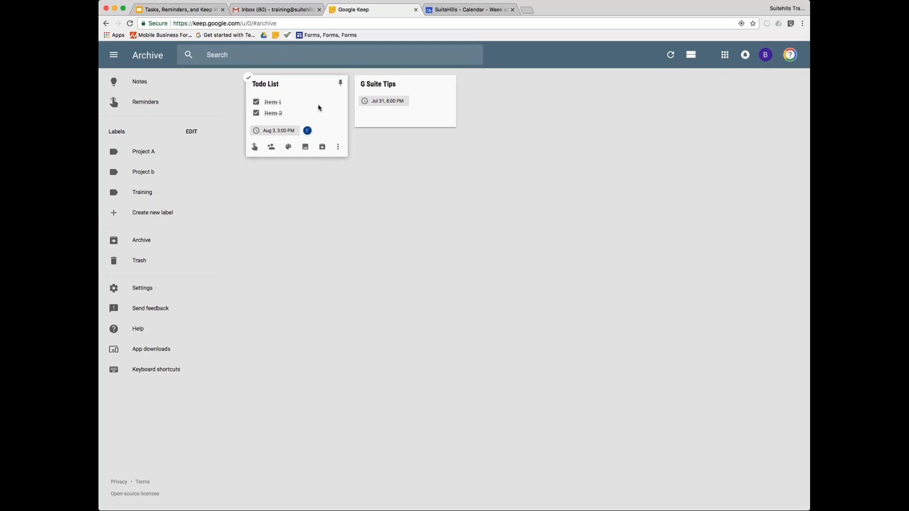
left_click(139, 86)
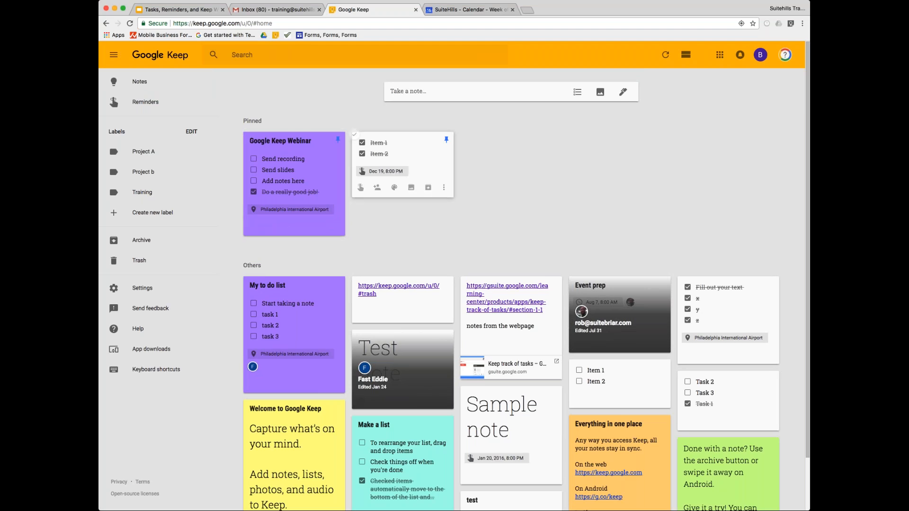
- Switch to Google Calendar, go to the week of December 19, 2017, and view the details of the 6am reminder on December 20
left_click(469, 10)
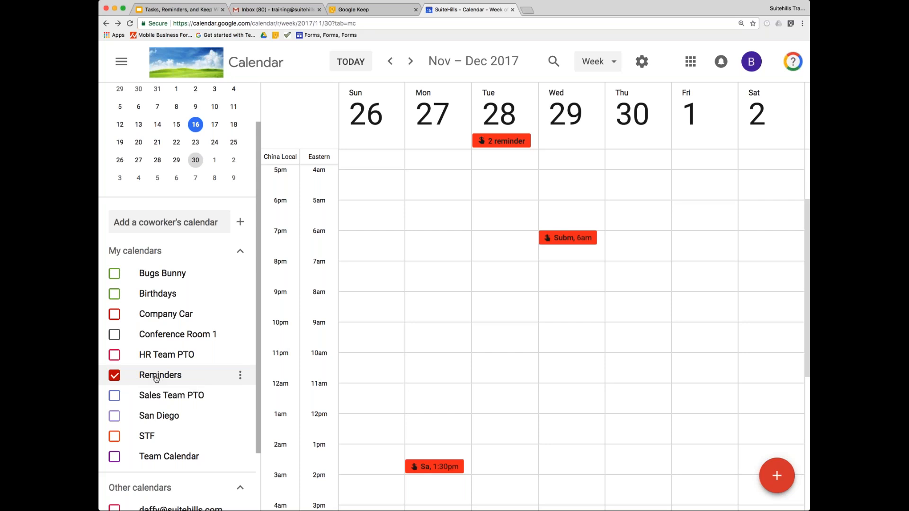
left_click(356, 10)
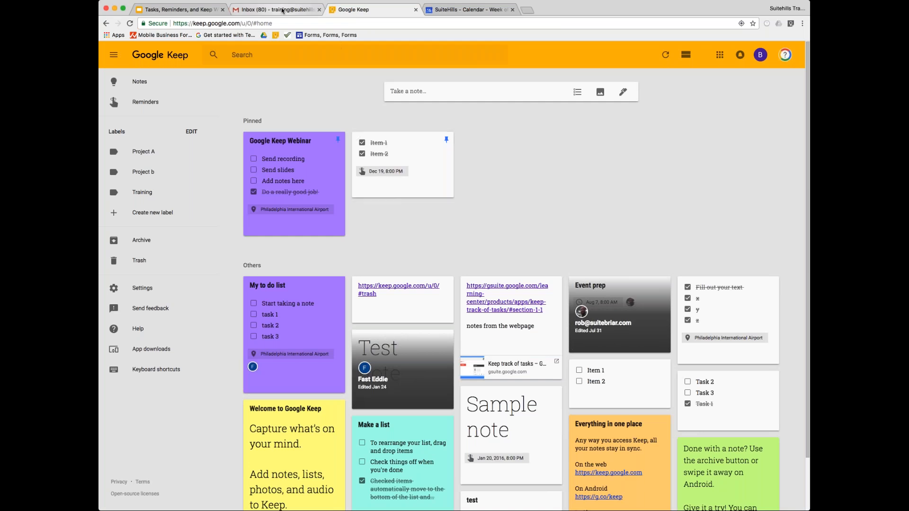
left_click(315, 11)
left_click(467, 10)
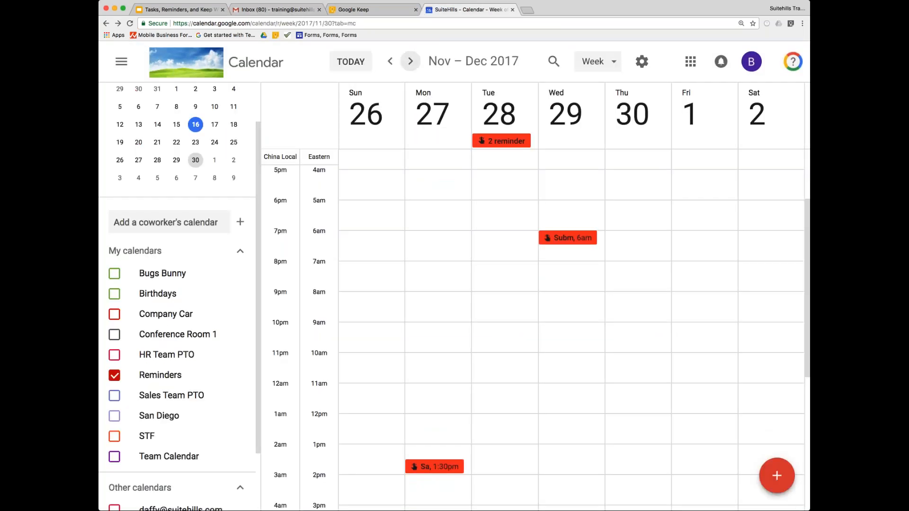
scroll(233, 90, "up", 2)
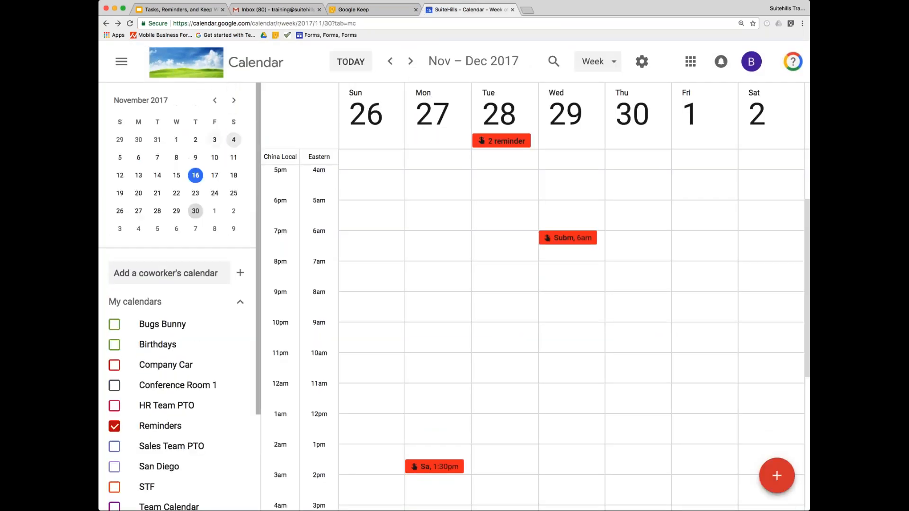
left_click(234, 101)
left_click(160, 194)
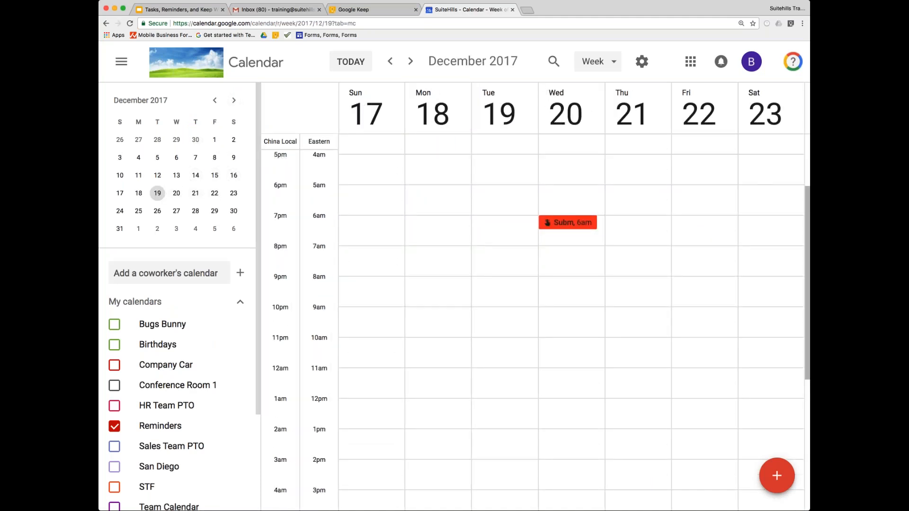
left_click(582, 223)
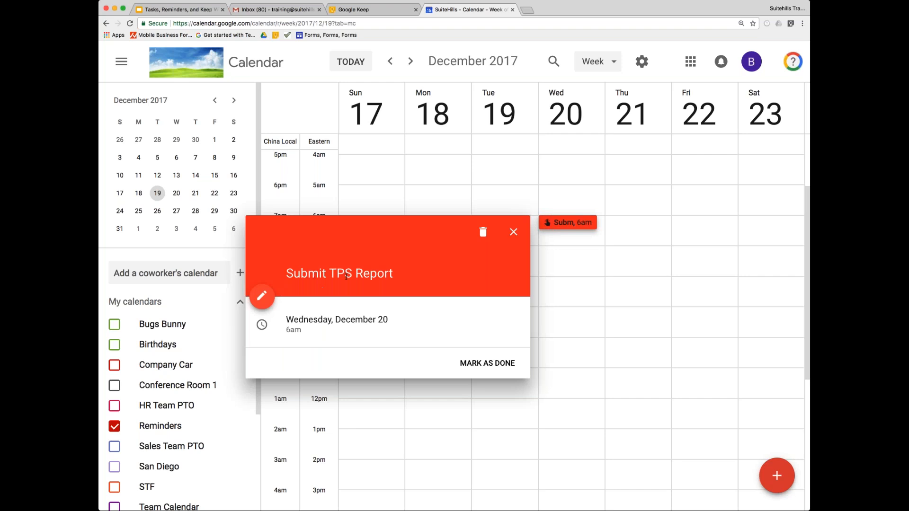
left_click(514, 231)
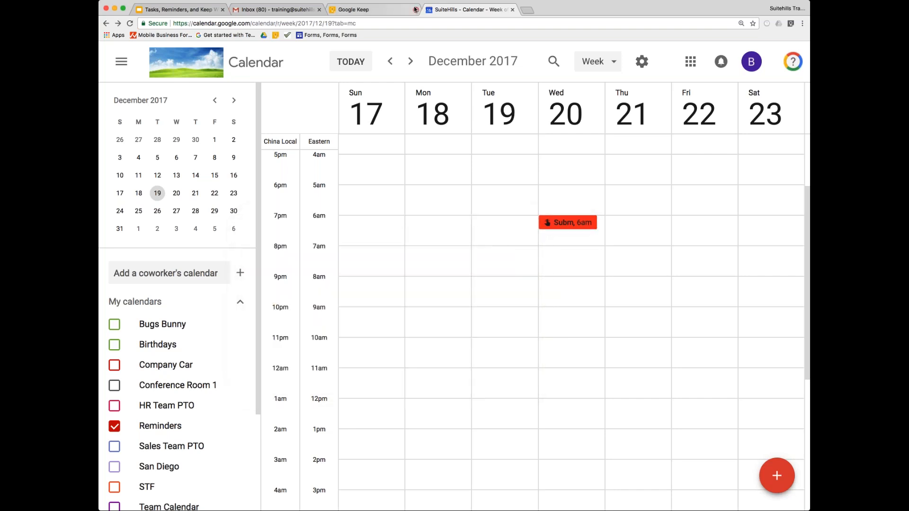
- Return to Google Keep and look over the notes and their reminders, checking the calendar in between
left_click(386, 11)
mouse_move(285, 226)
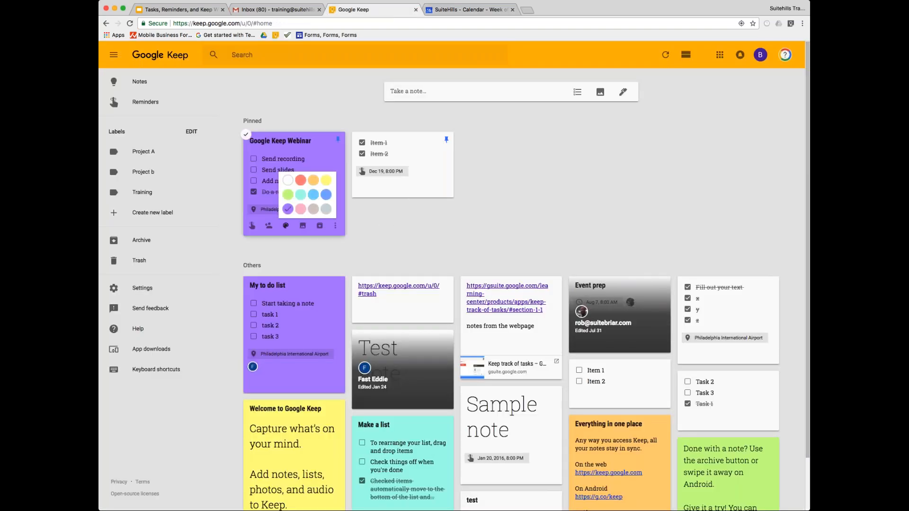
mouse_move(401, 188)
left_click(453, 10)
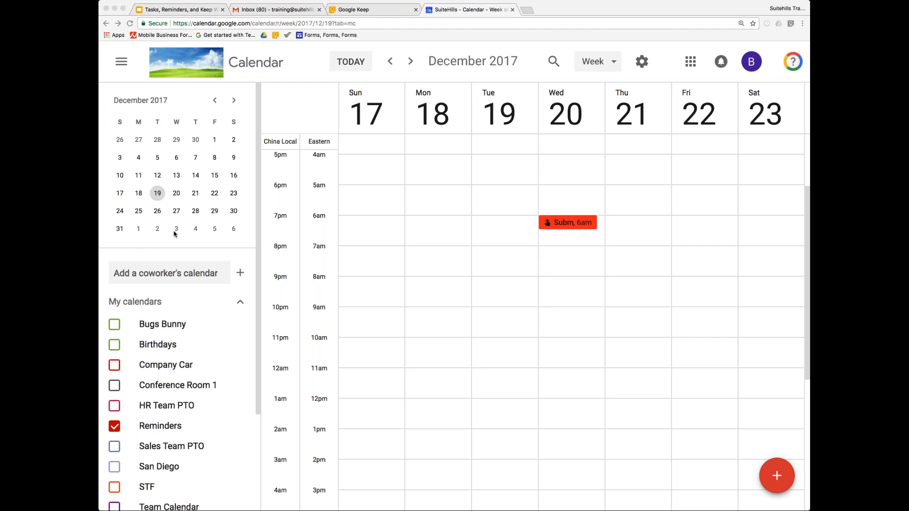
left_click(367, 10)
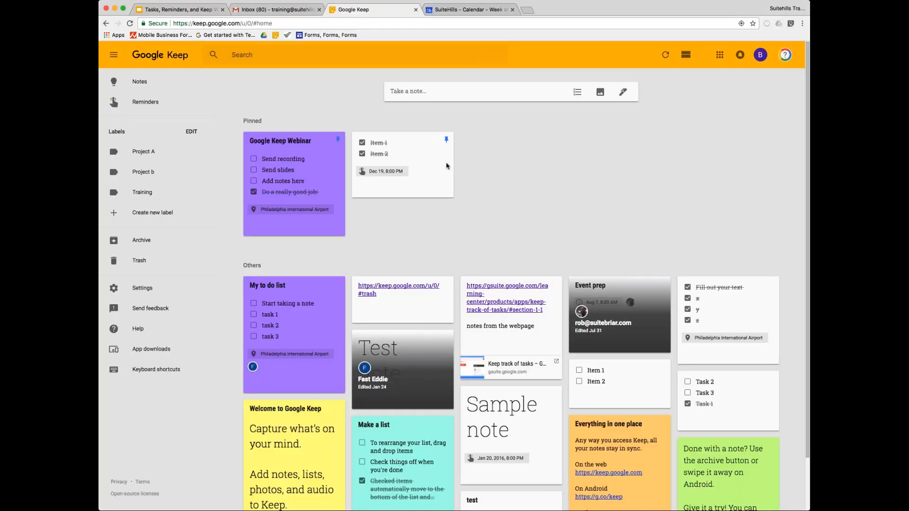
scroll(531, 233, "down", 1)
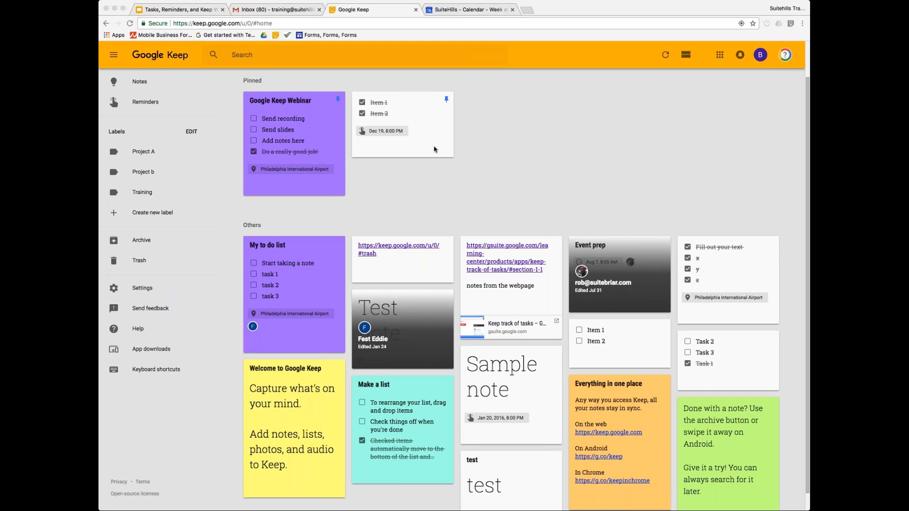
left_click(530, 147)
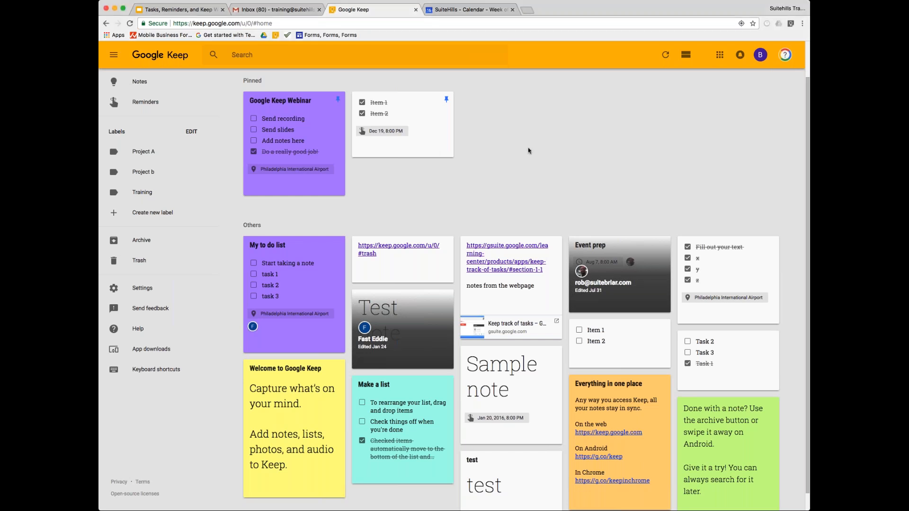
- Switch to Gmail, open the "Tasks, Reminders, and Keep Webinar - Invitation to edit" email, and add it to Tasks
left_click(273, 9)
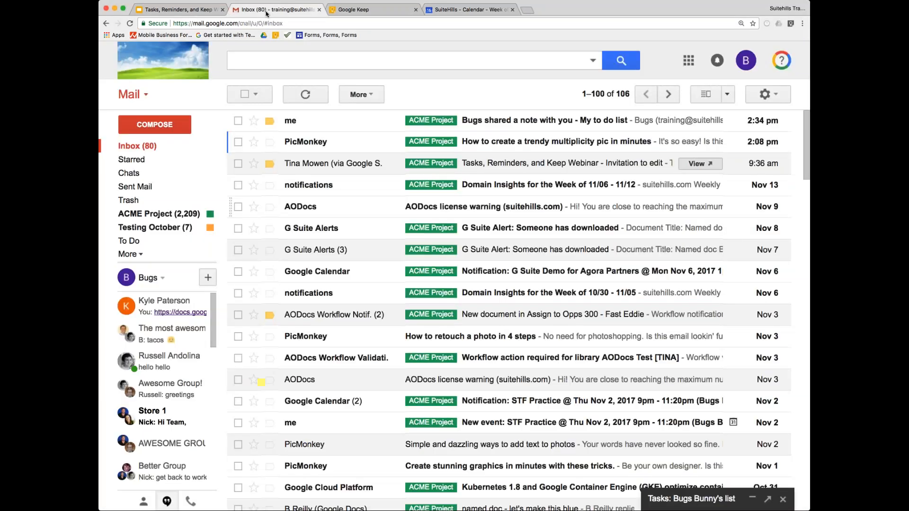
left_click(346, 163)
left_click(568, 97)
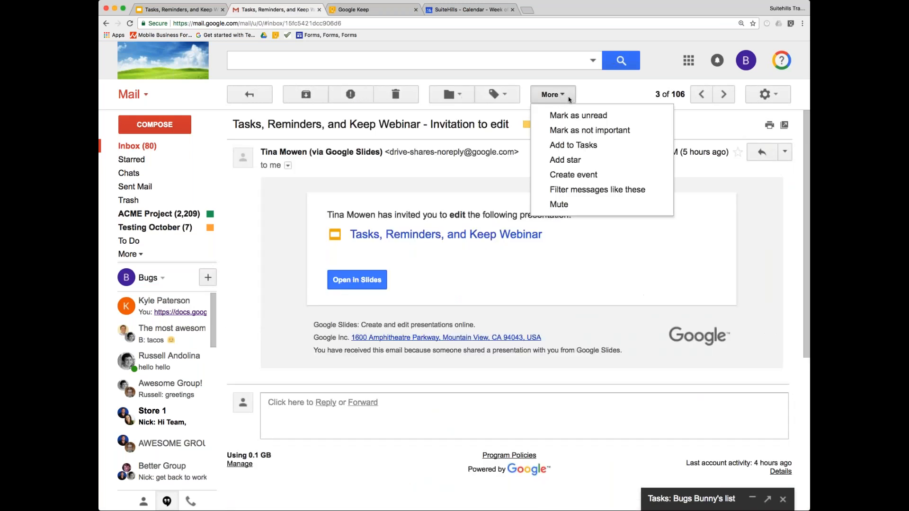
left_click(578, 146)
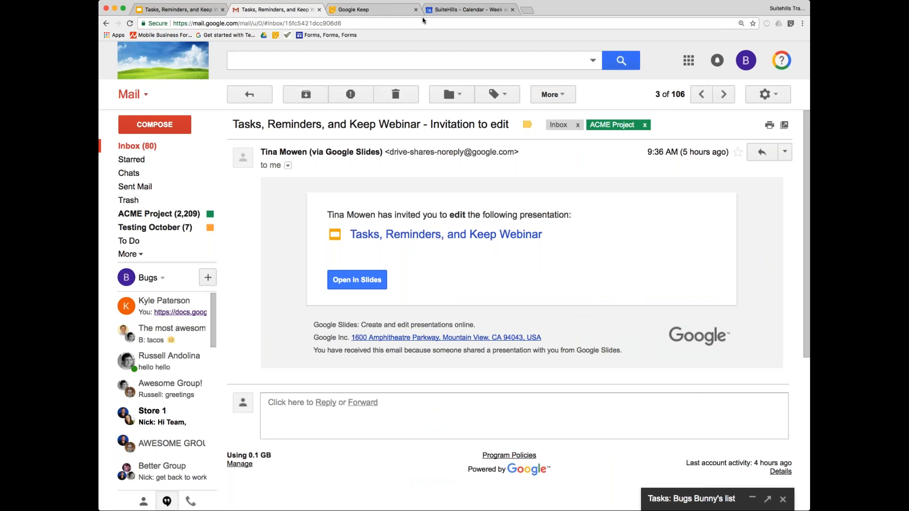
- Return to Google Keep, view the options of the pinned checklist with Item 1 and Item 2, and open and close that note
left_click(403, 10)
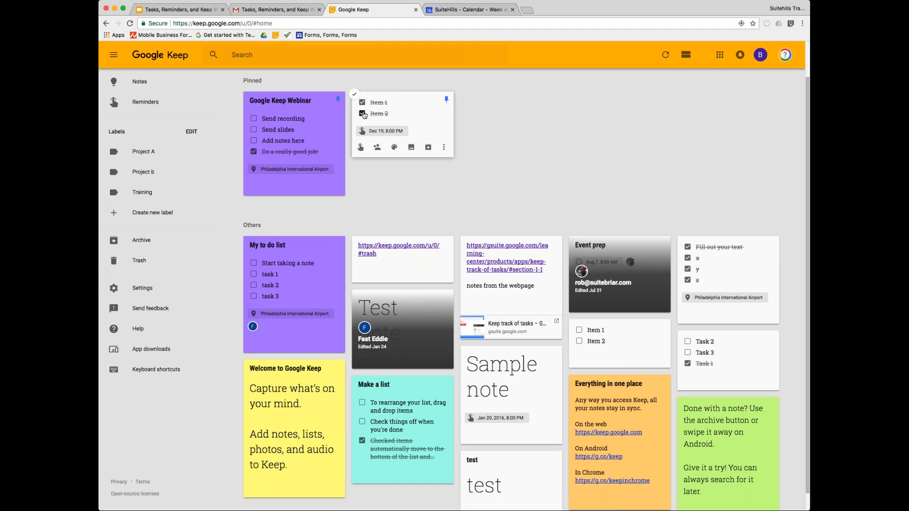
left_click(444, 149)
left_click(432, 122)
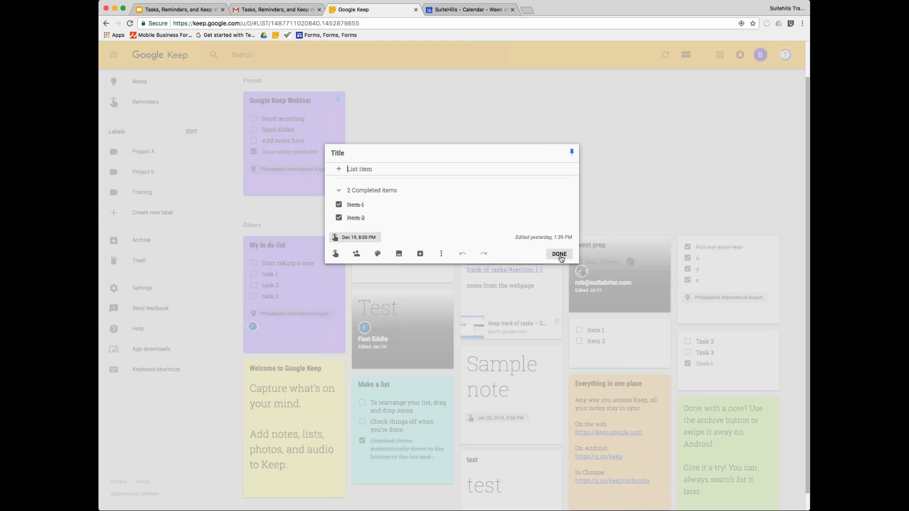
left_click(559, 255)
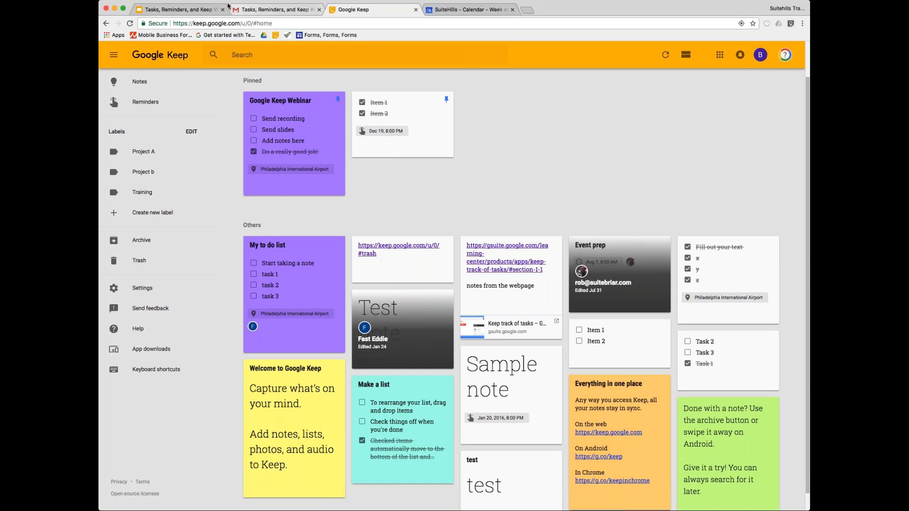
- Save the Google Keep home page as a new note with the Keep browser extension, adding the text "save"
left_click(196, 12)
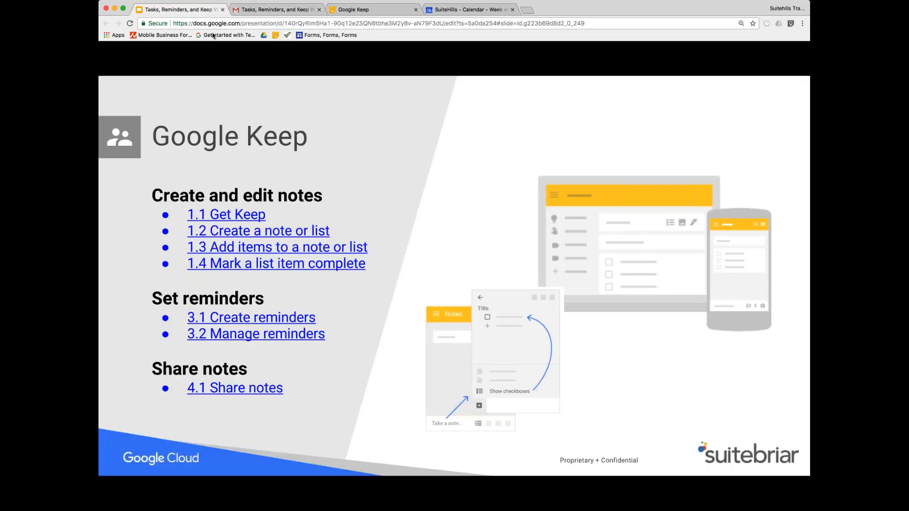
left_click(360, 9)
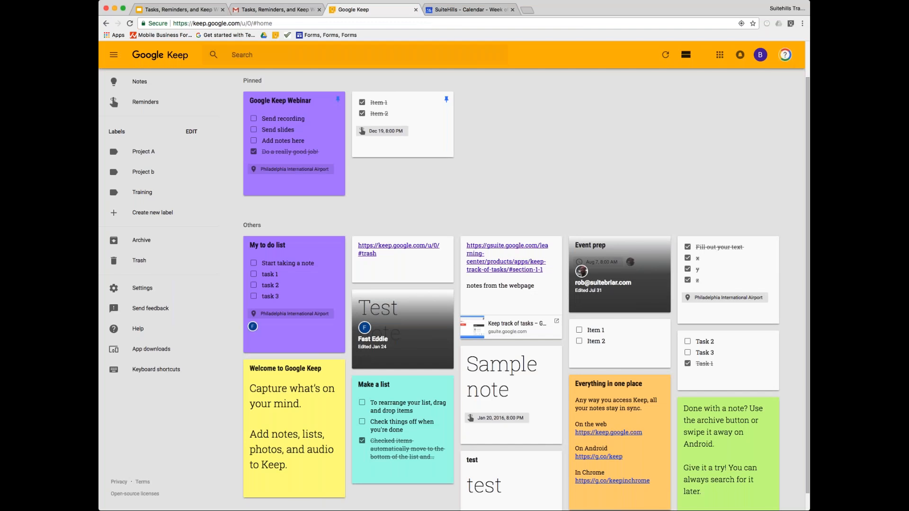
left_click(791, 23)
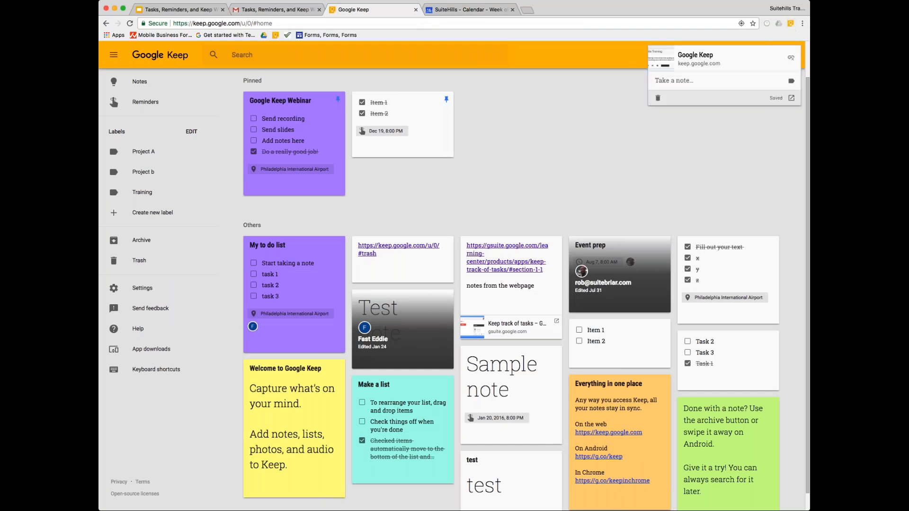
left_click(676, 82)
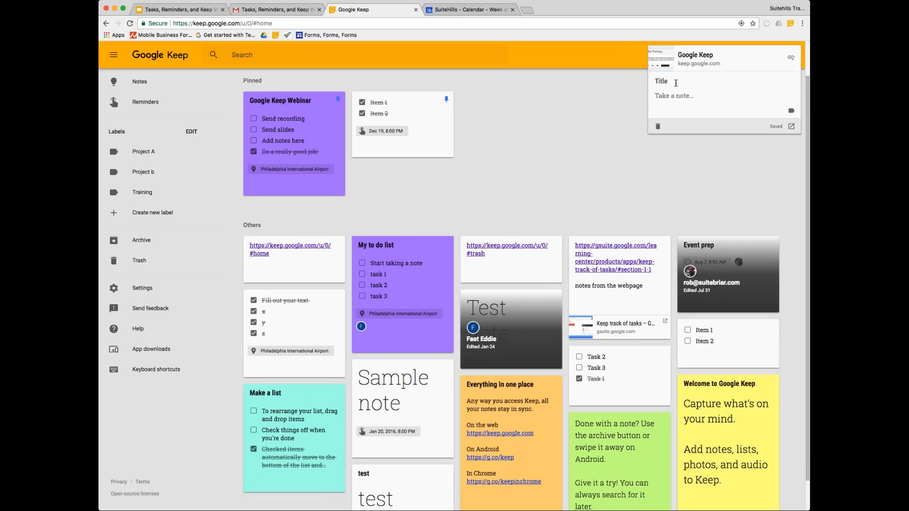
type("Dsave")
key("BackSpace")
key("BackSpace")
key("BackSpace")
key("BackSpace")
key("BackSpace")
type("save")
left_click(553, 79)
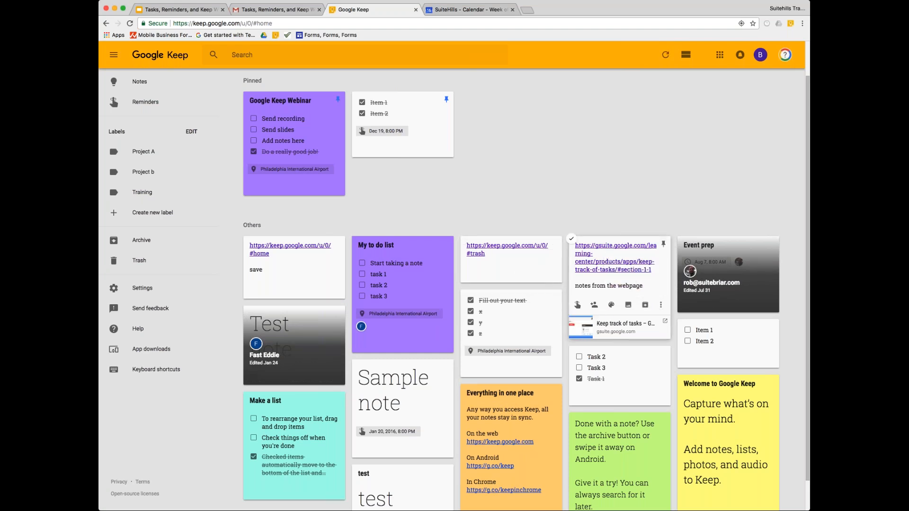
- Open the "notes from the webpage" note, view its linked G Suite Learning Center page, and return to close the note
left_click(590, 245)
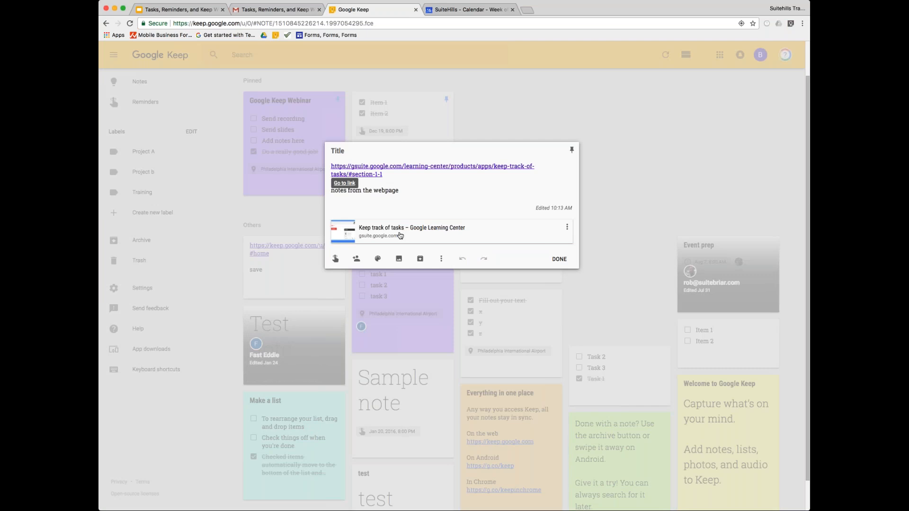
left_click(438, 234)
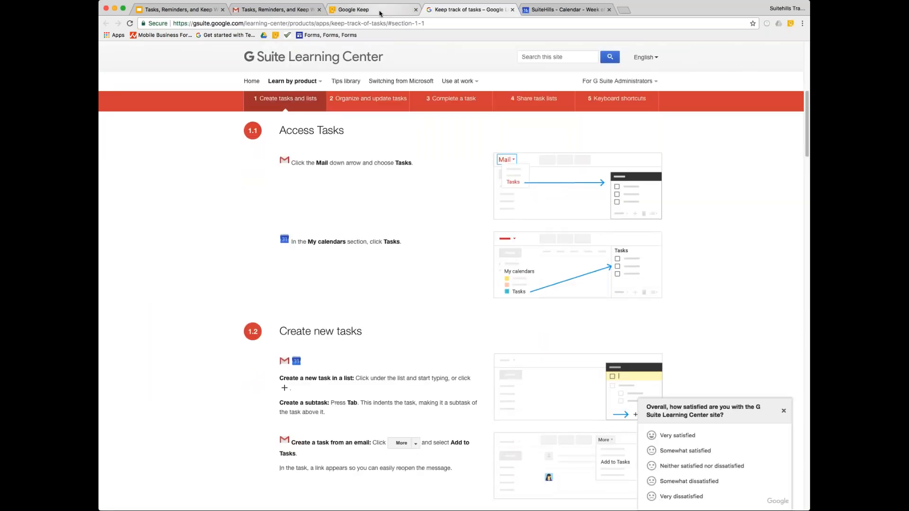
left_click(380, 10)
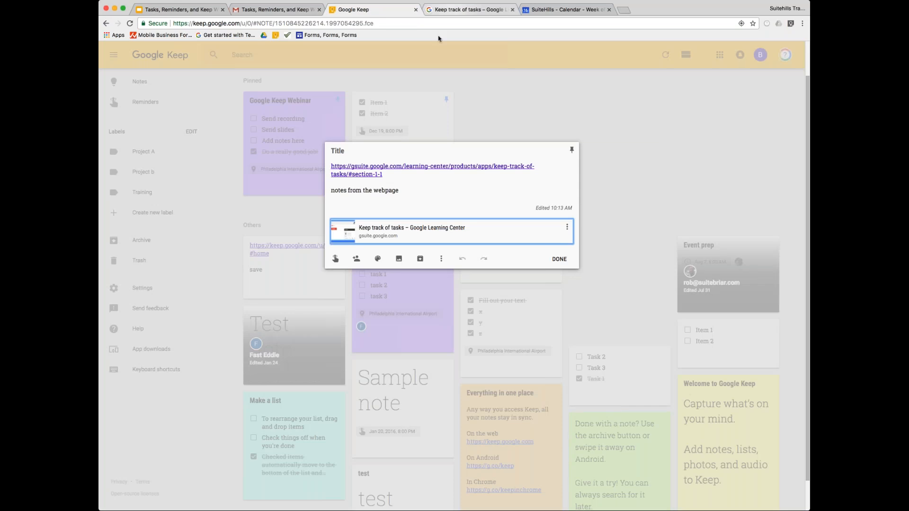
left_click(441, 10)
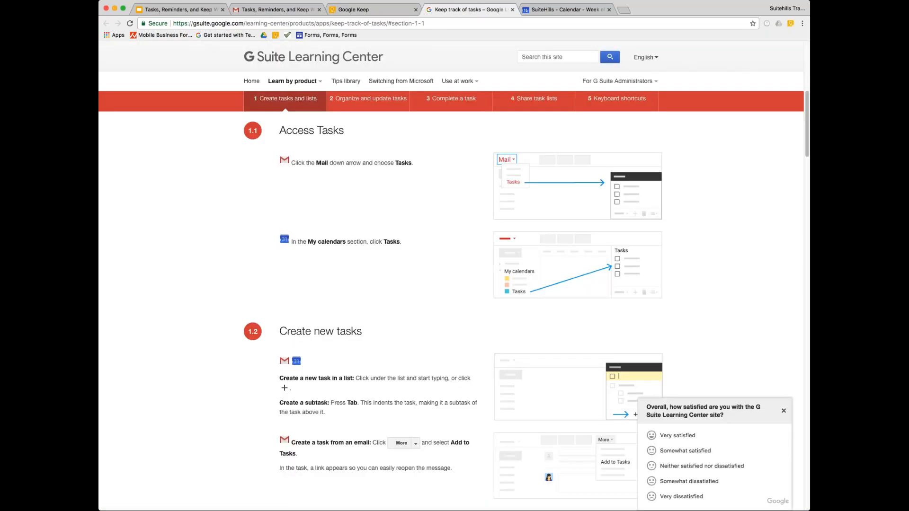
left_click(353, 11)
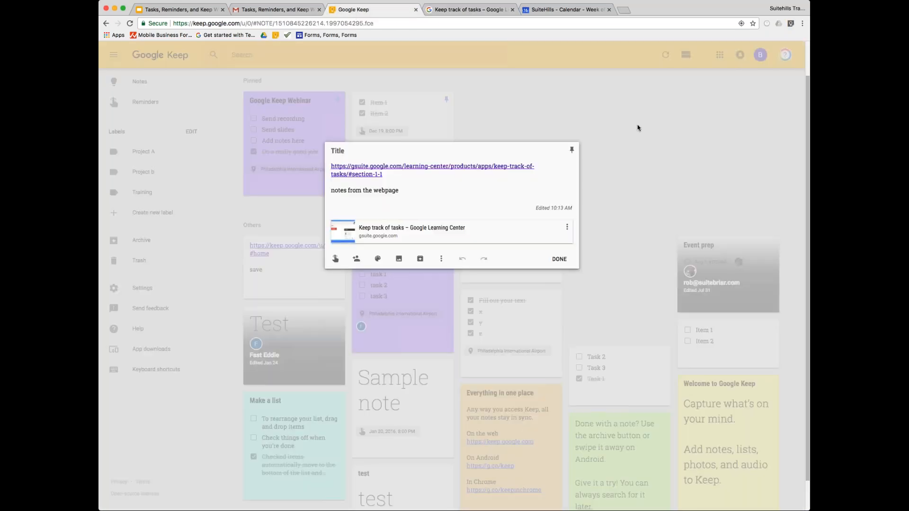
left_click(638, 128)
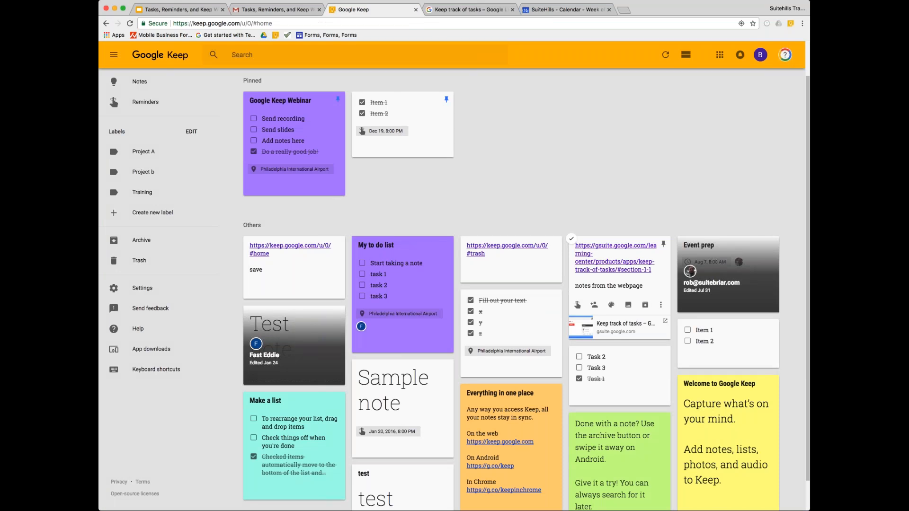